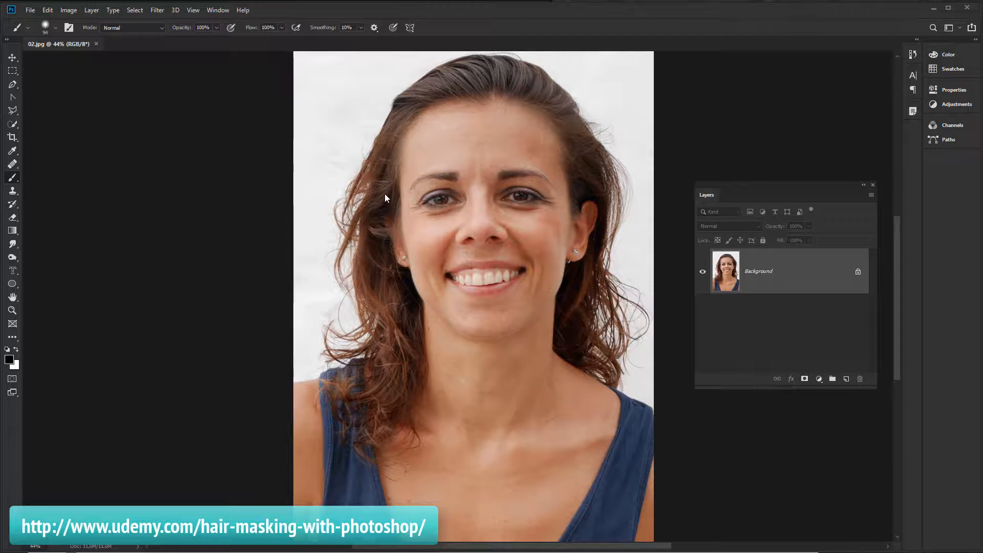
Activate the Quick Selection tool and set its brush size to 50 px
click(14, 126)
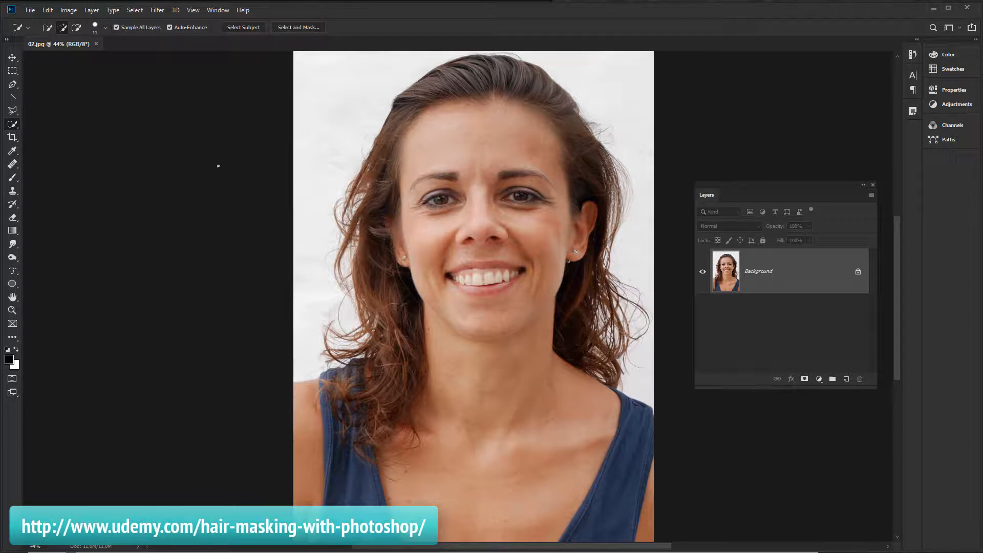
click(91, 26)
drag(54, 55, 70, 60)
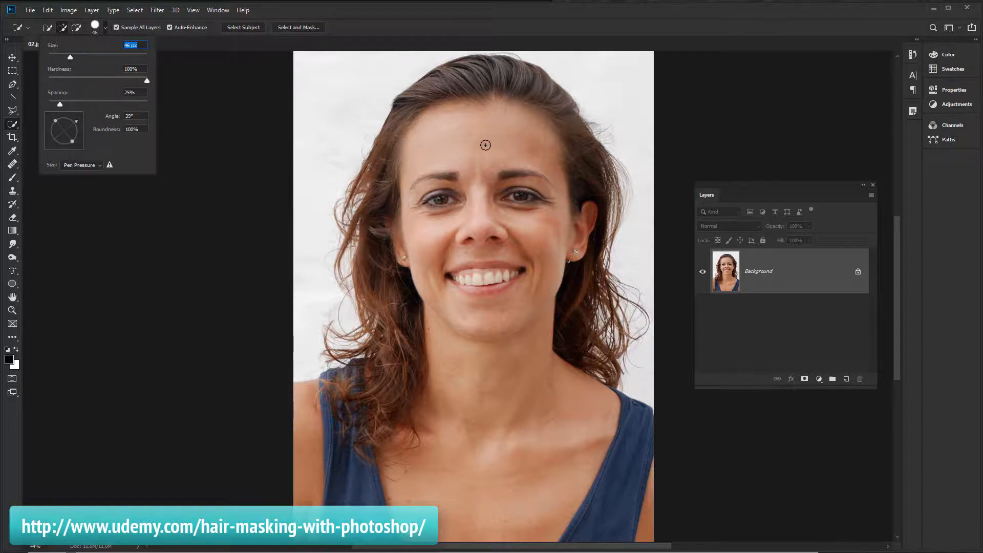
text(50)
click(319, 146)
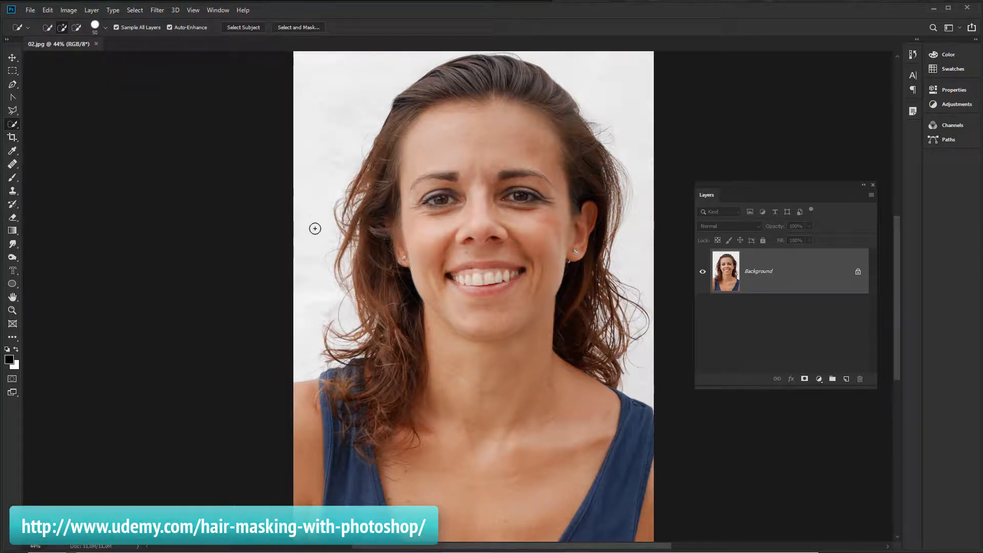
Select the white background around the woman with Quick Selection strokes on the left, top and right
drag(315, 268, 315, 276)
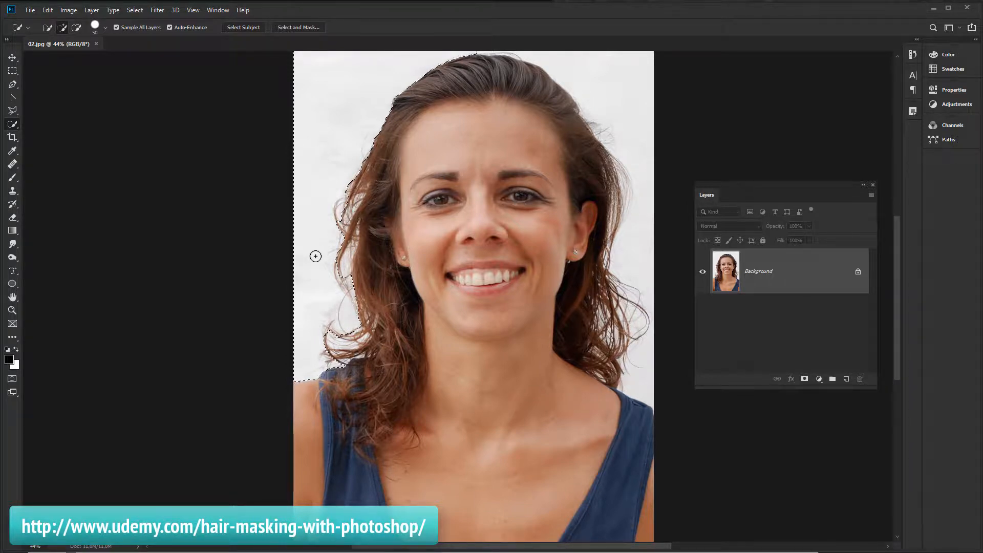
drag(354, 78, 356, 77)
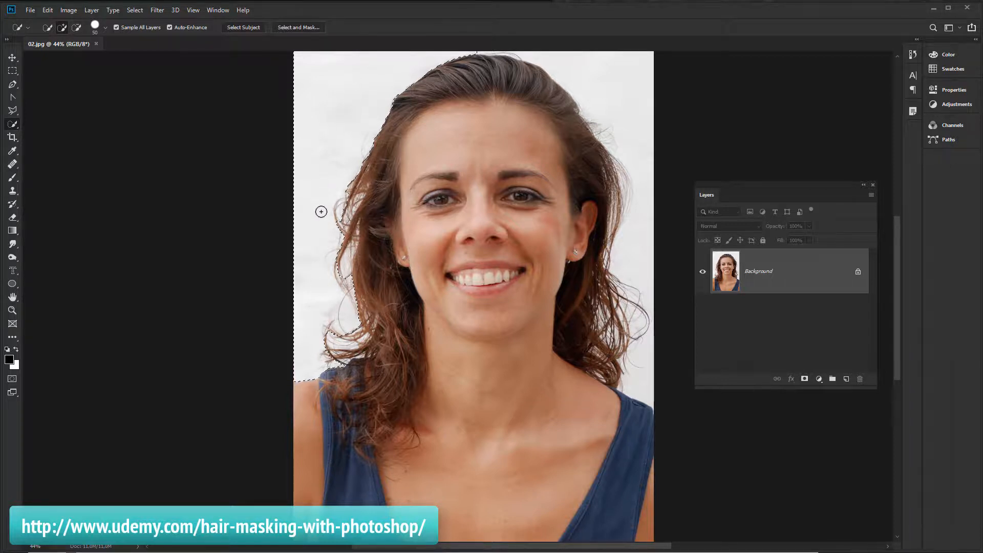
mouse_move(544, 53)
mouse_down()
mouse_move(598, 78)
mouse_move(614, 105)
mouse_up()
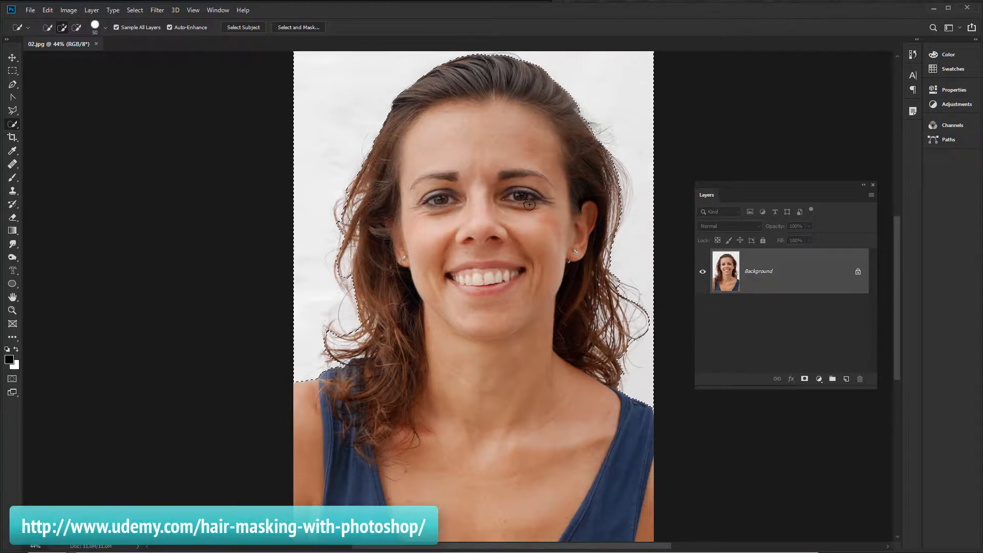
Invert the selection so the woman is selected instead of the background
key(space)
mouse_move(528, 207)
mouse_down()
mouse_move(486, 295)
mouse_move(483, 283)
mouse_up()
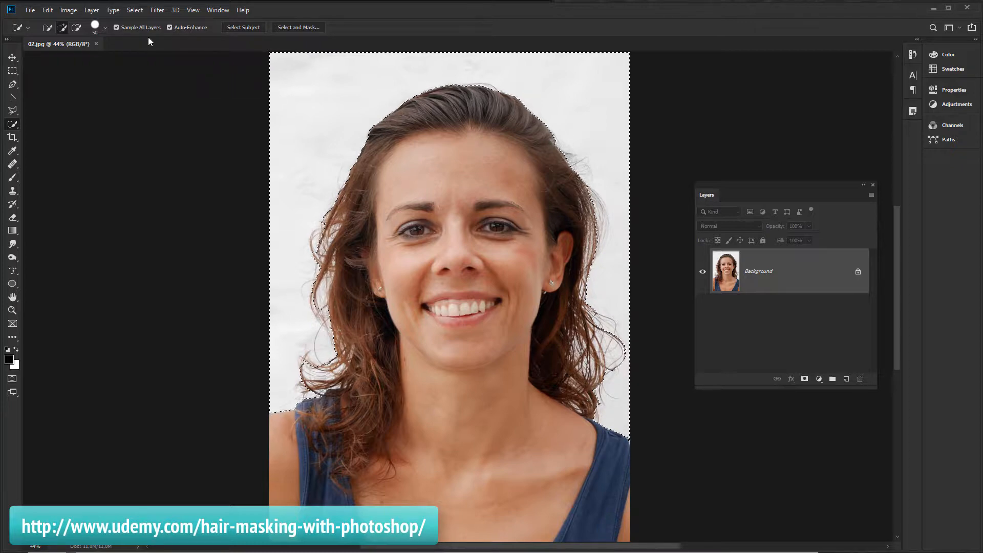
click(141, 11)
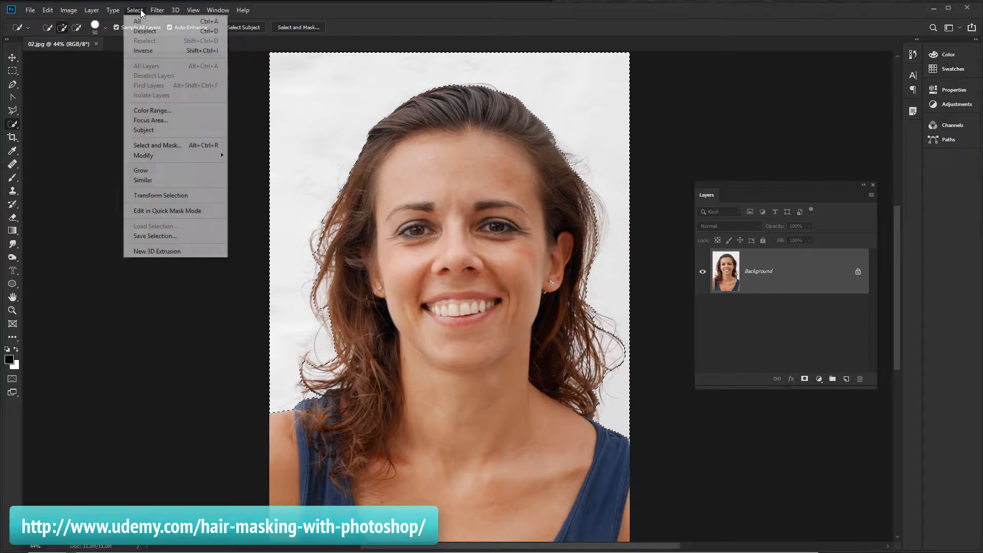
click(157, 52)
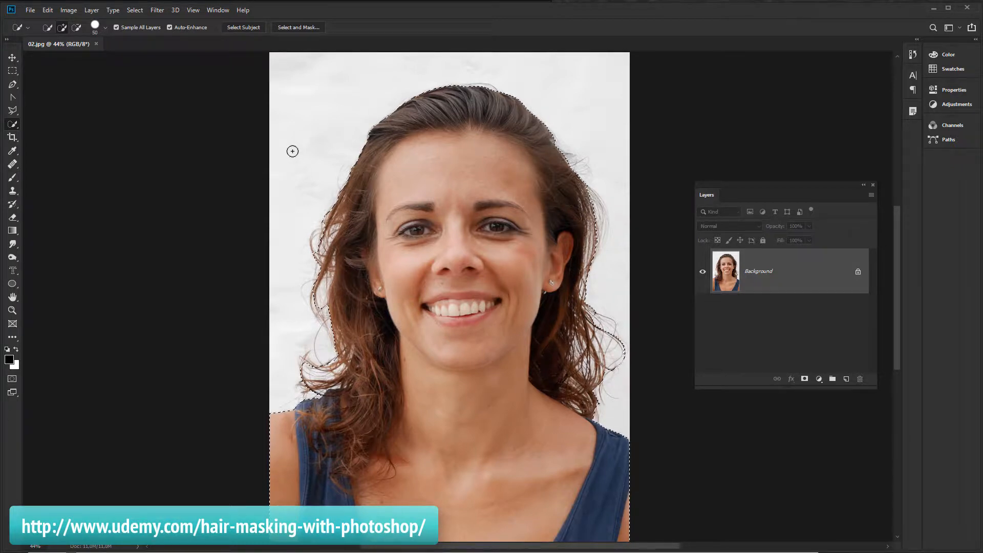
Open the Select and Mask workspace for the current selection
click(303, 27)
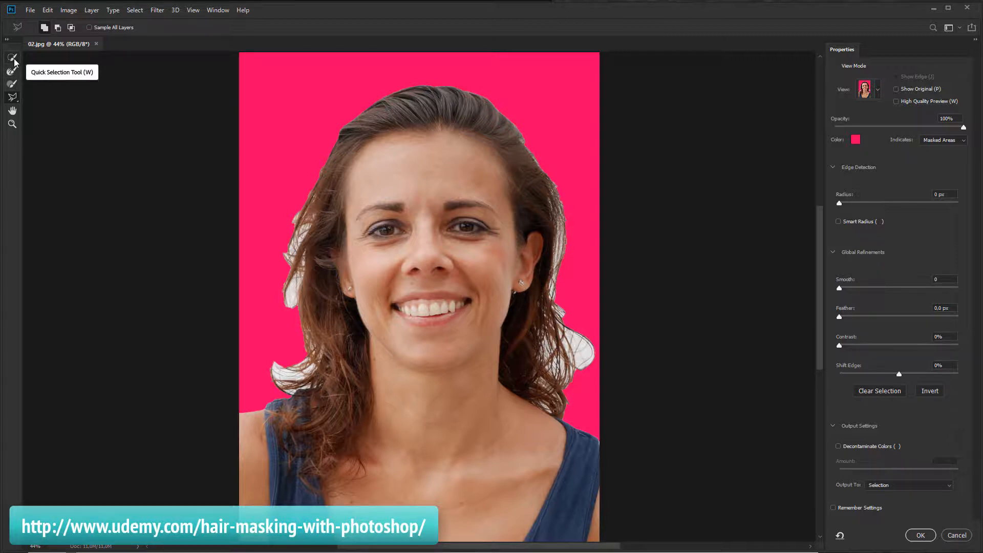
right_click(15, 100)
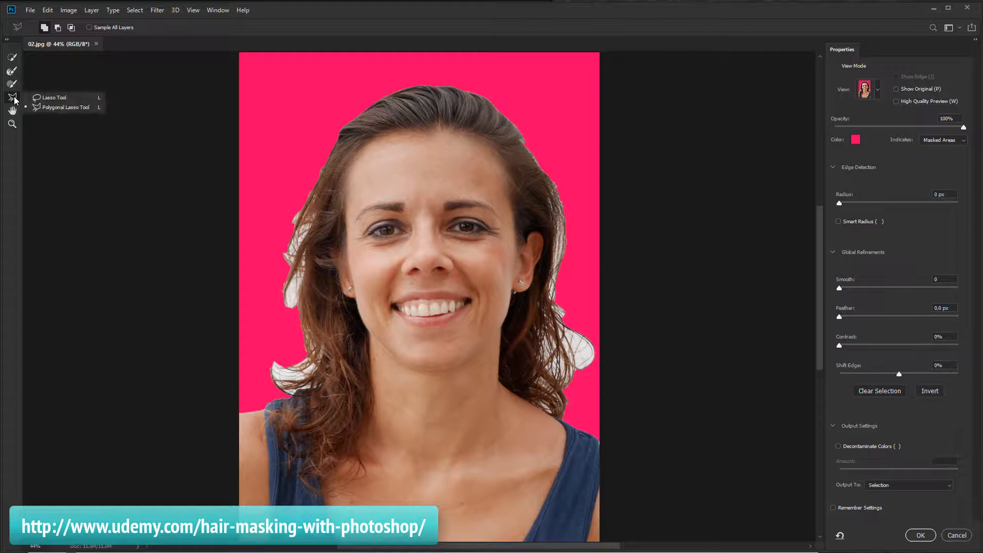
click(61, 97)
click(12, 124)
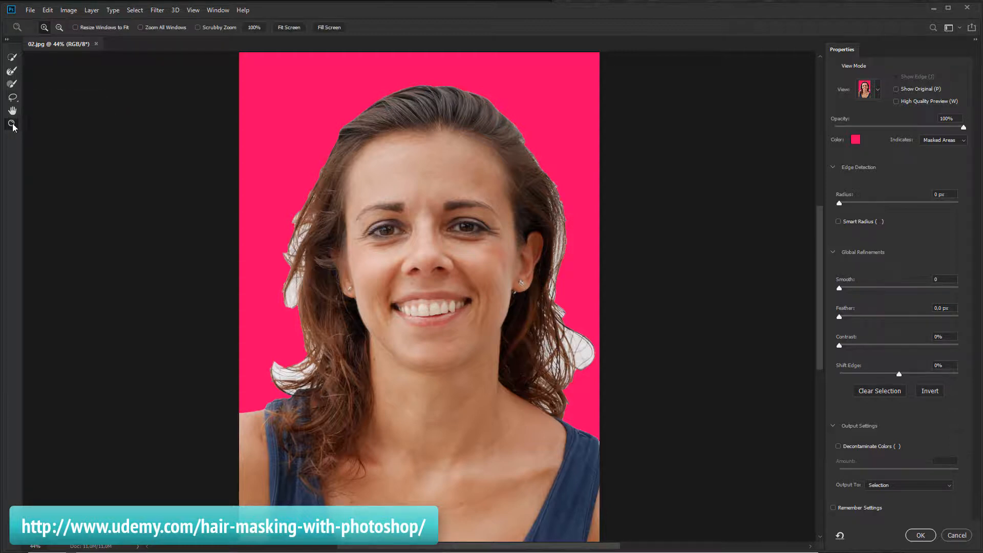
click(474, 217)
alt+click(473, 216)
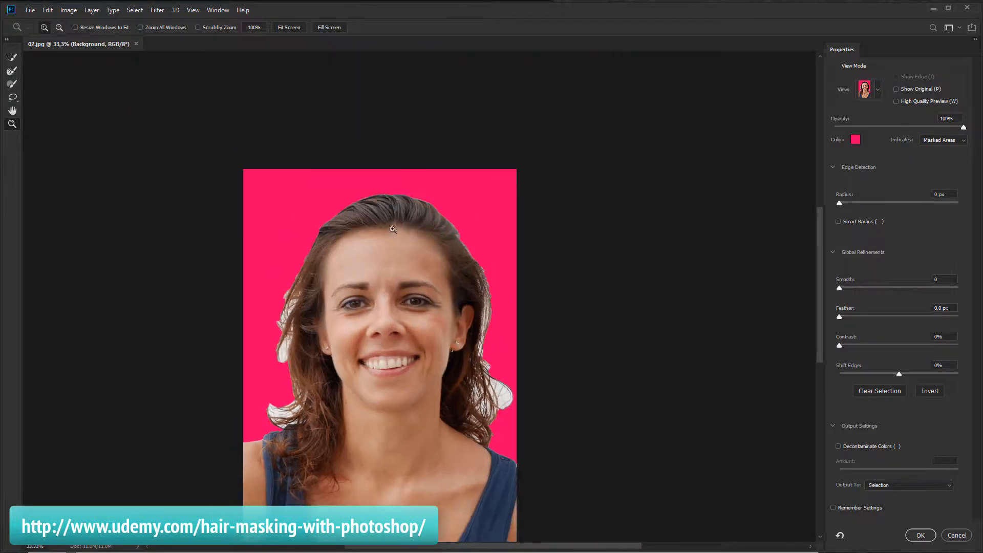
click(415, 258)
drag(508, 359, 532, 232)
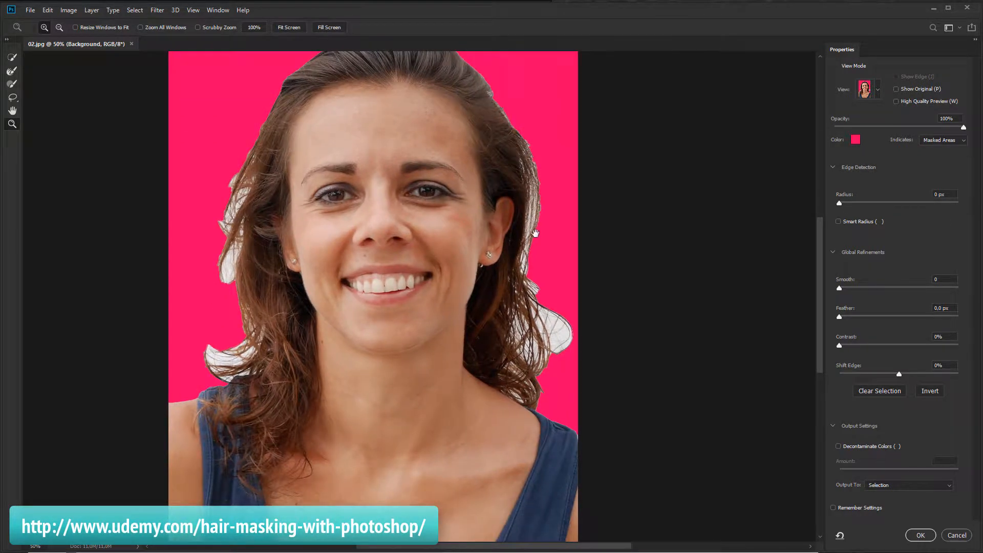
click(12, 112)
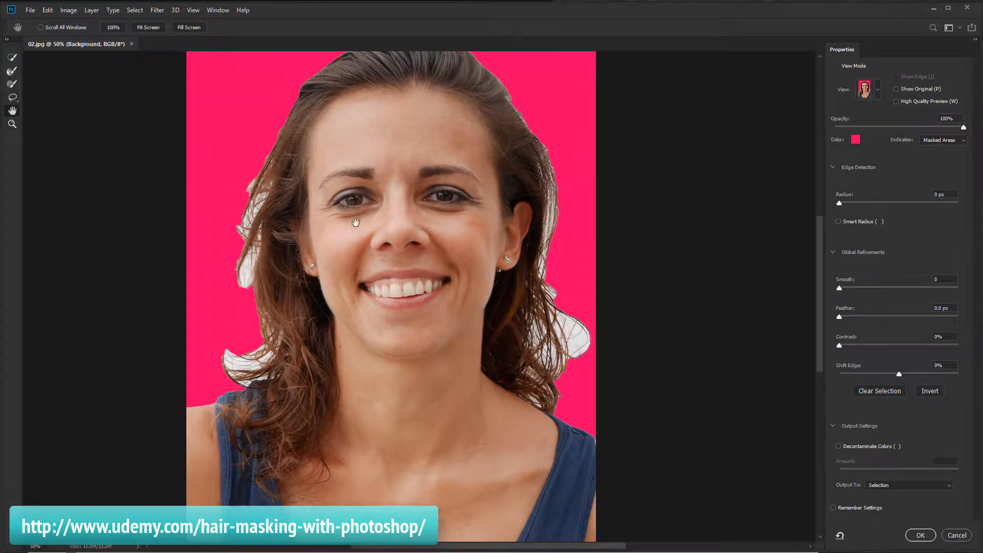
mouse_move(434, 238)
mouse_down()
mouse_move(423, 235)
mouse_move(441, 241)
mouse_up()
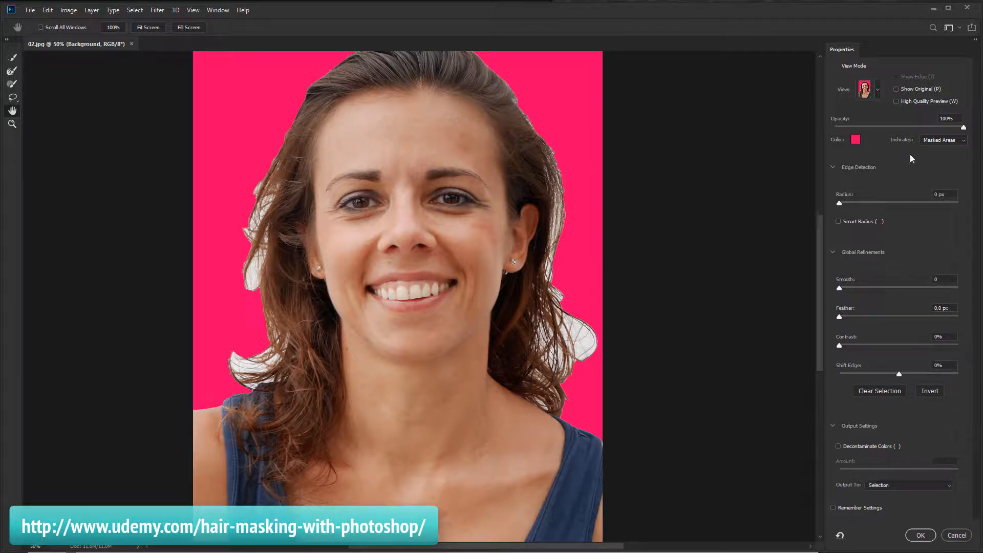
Set the Select and Mask view mode to Overlay
click(878, 92)
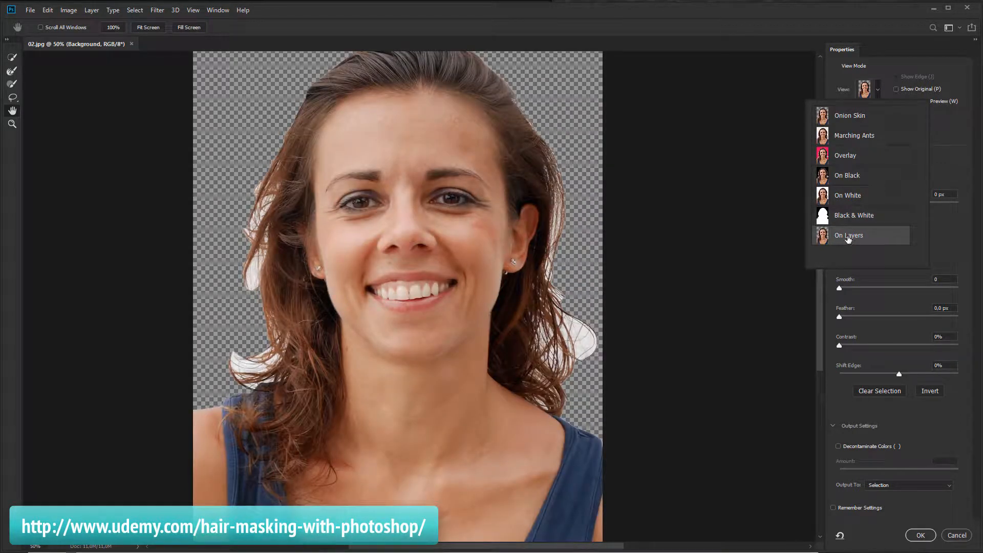
click(841, 156)
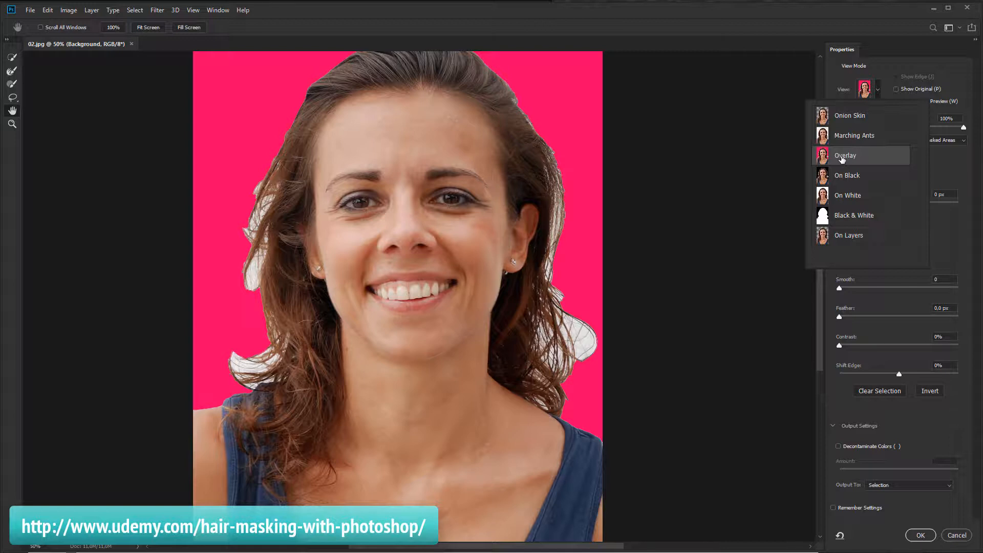
click(839, 83)
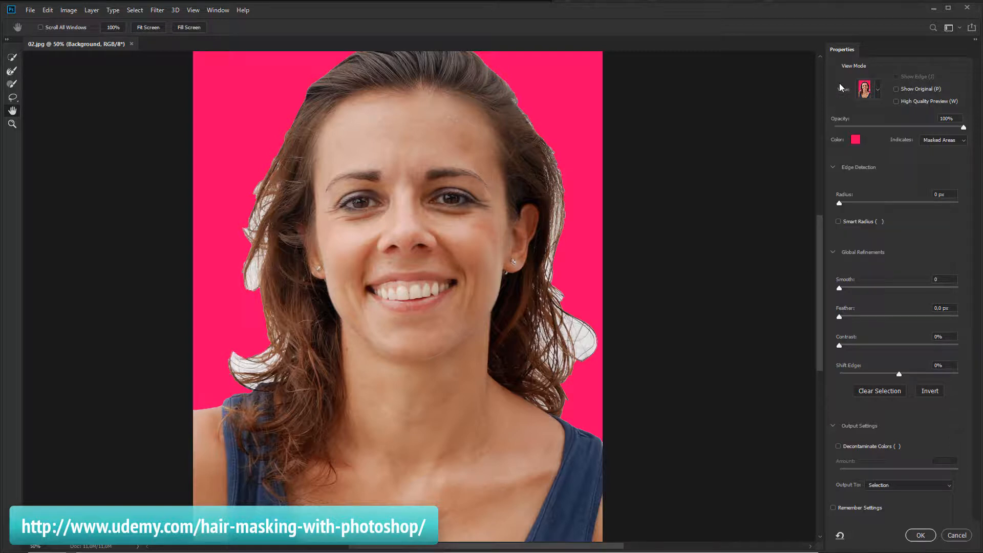
Change the overlay colour to bright green, hex 24ff00
click(855, 141)
drag(481, 211, 775, 207)
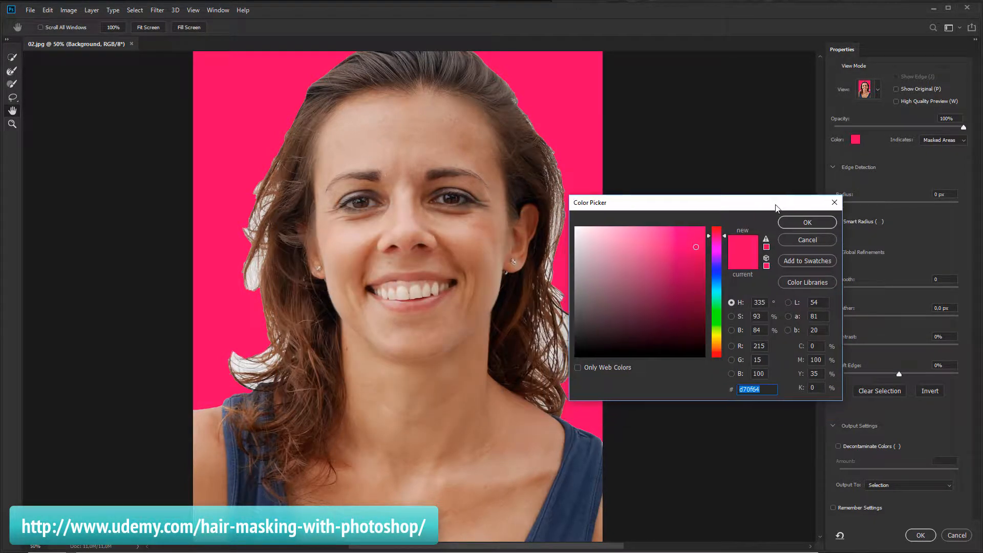
click(717, 342)
click(697, 314)
drag(697, 314, 696, 317)
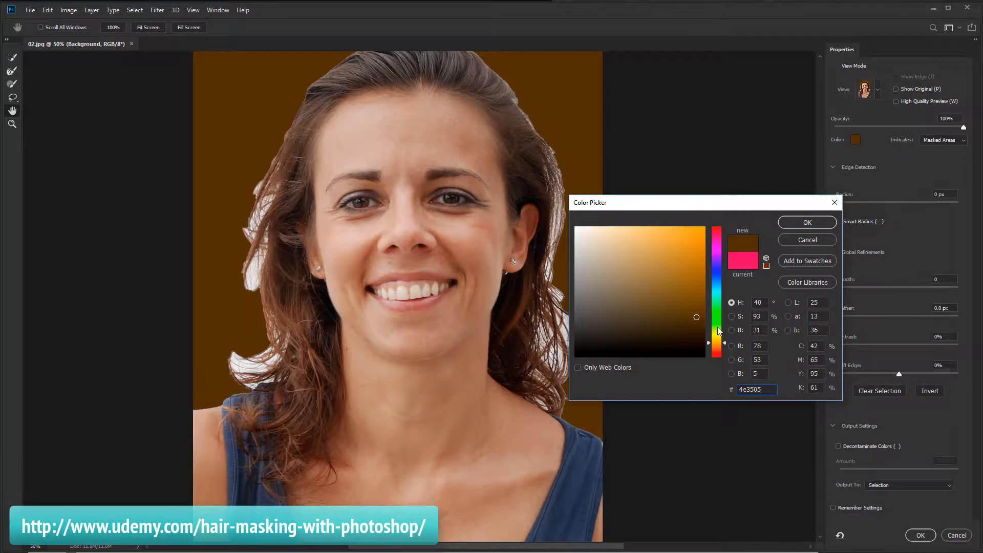
drag(700, 257, 706, 227)
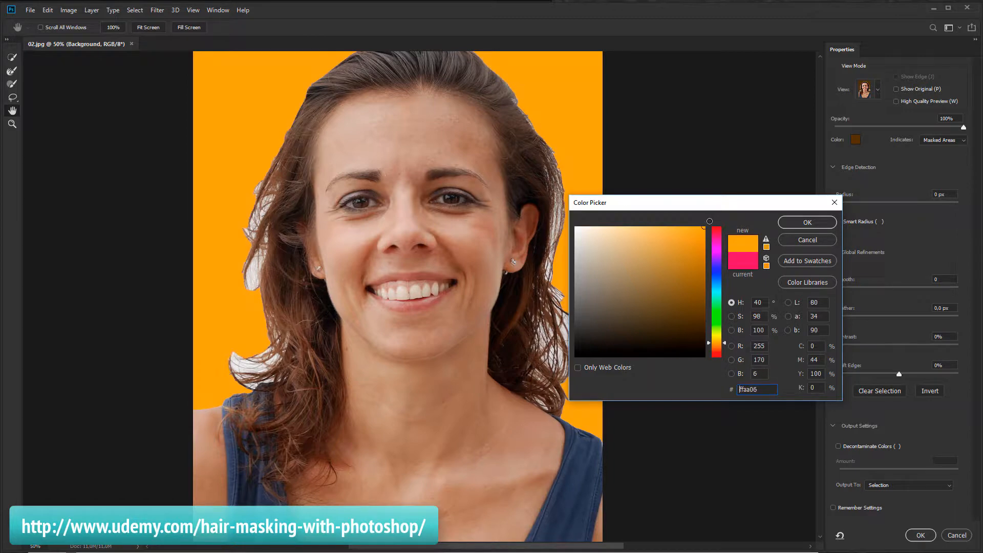
click(720, 250)
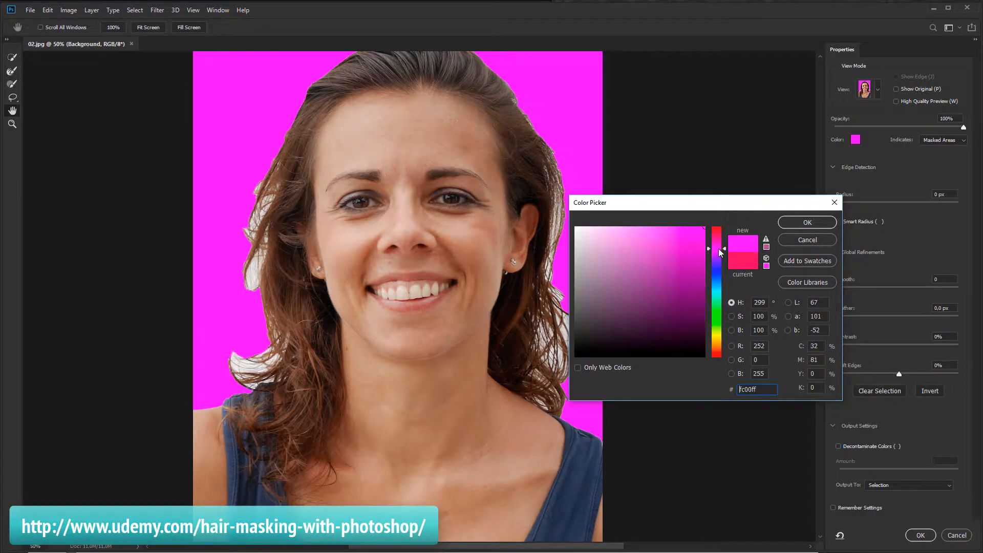
mouse_move(725, 251)
mouse_down()
mouse_move(726, 239)
mouse_move(722, 269)
mouse_move(725, 248)
mouse_up()
click(724, 321)
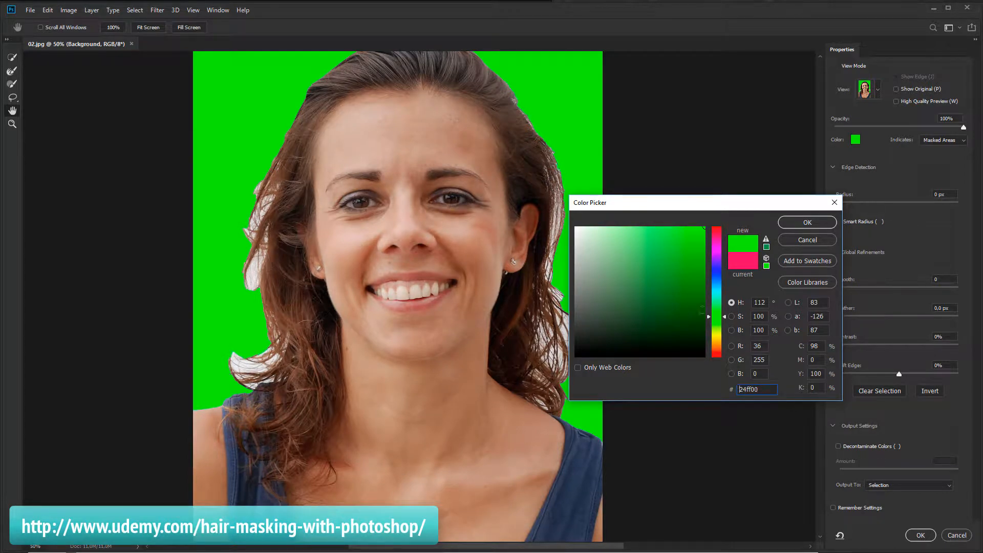
click(798, 223)
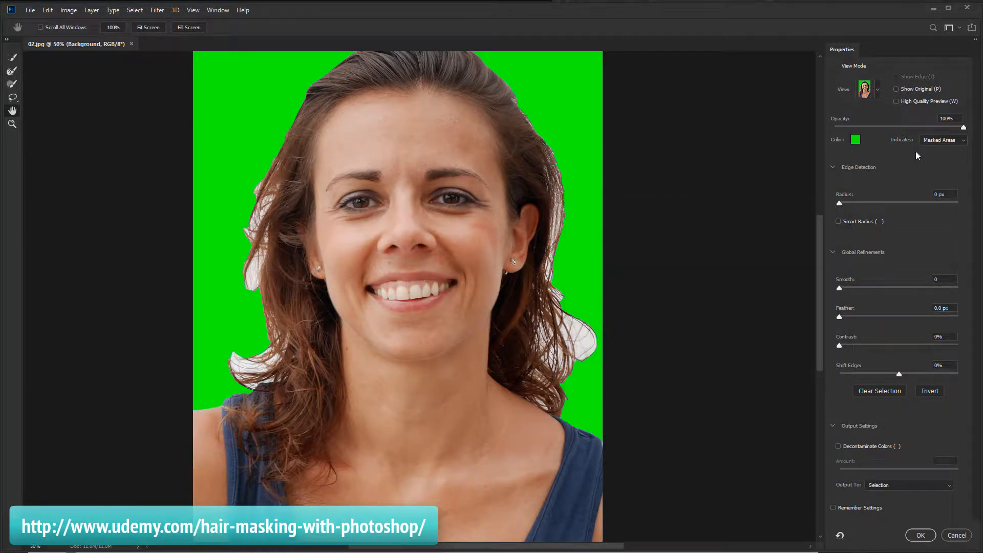
Set the overlay opacity to 69%
drag(964, 129, 886, 128)
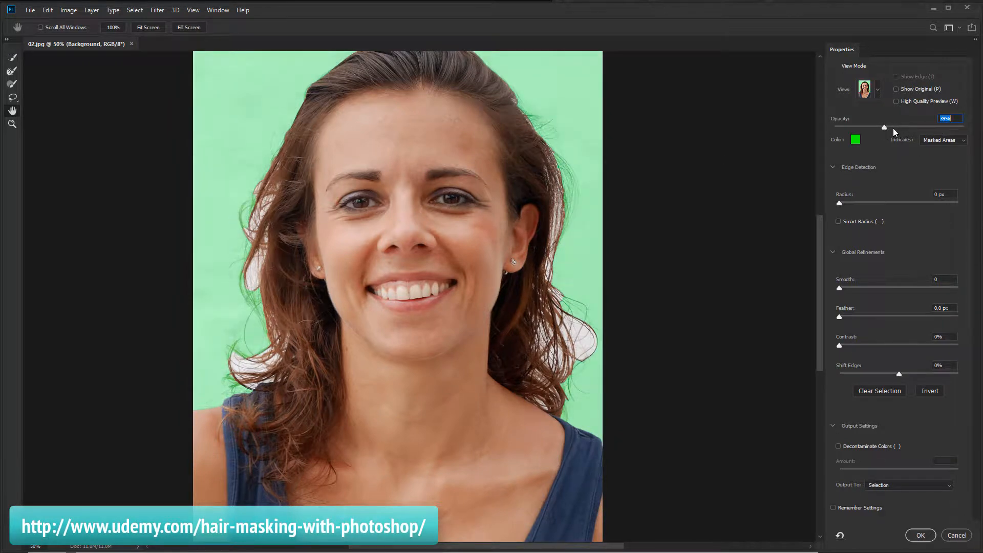
drag(892, 128, 923, 128)
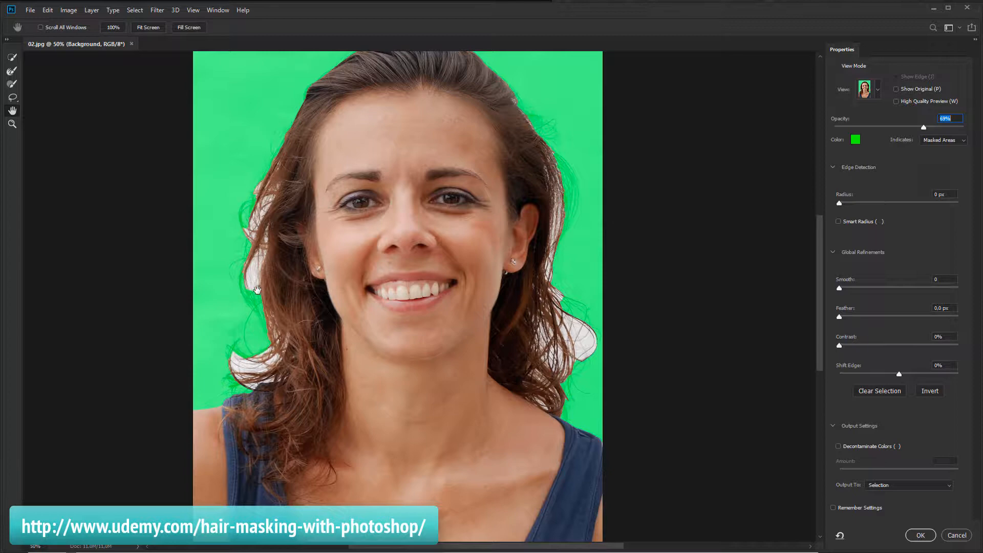
Paint with the Refine Edge Brush in add mode along the hair edge beside the woman's left cheek
click(13, 123)
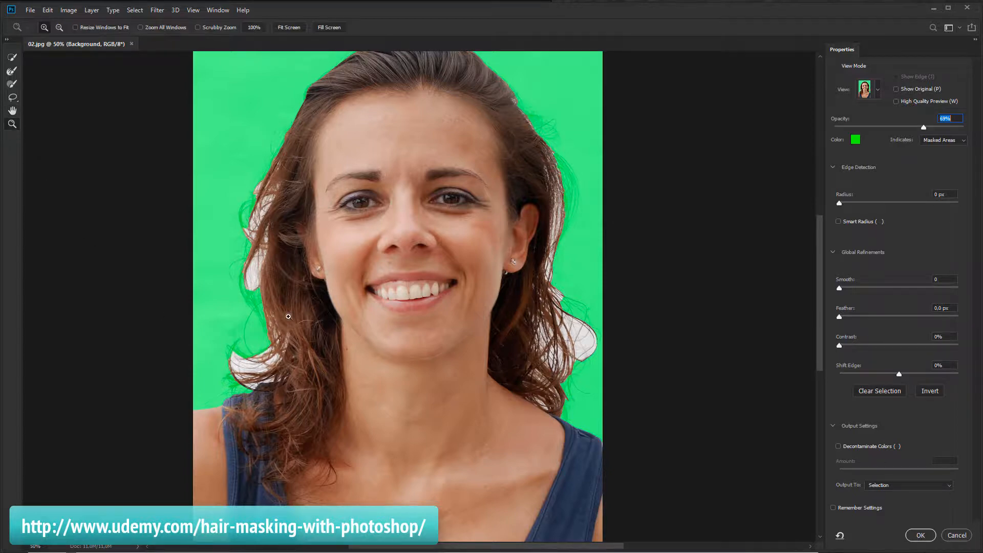
click(313, 312)
click(307, 313)
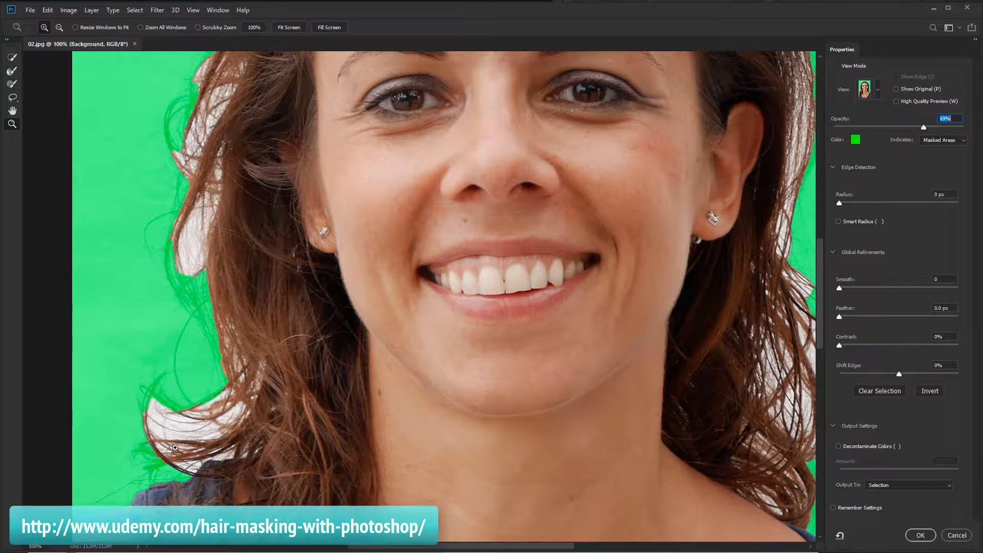
click(11, 85)
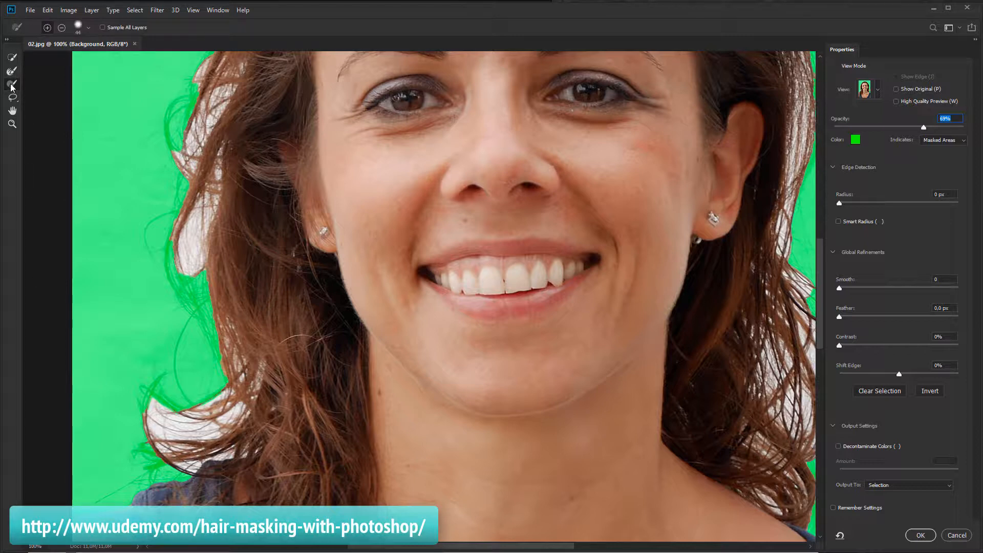
click(46, 28)
mouse_move(183, 273)
mouse_down()
mouse_move(223, 369)
mouse_move(209, 273)
mouse_move(210, 302)
mouse_up()
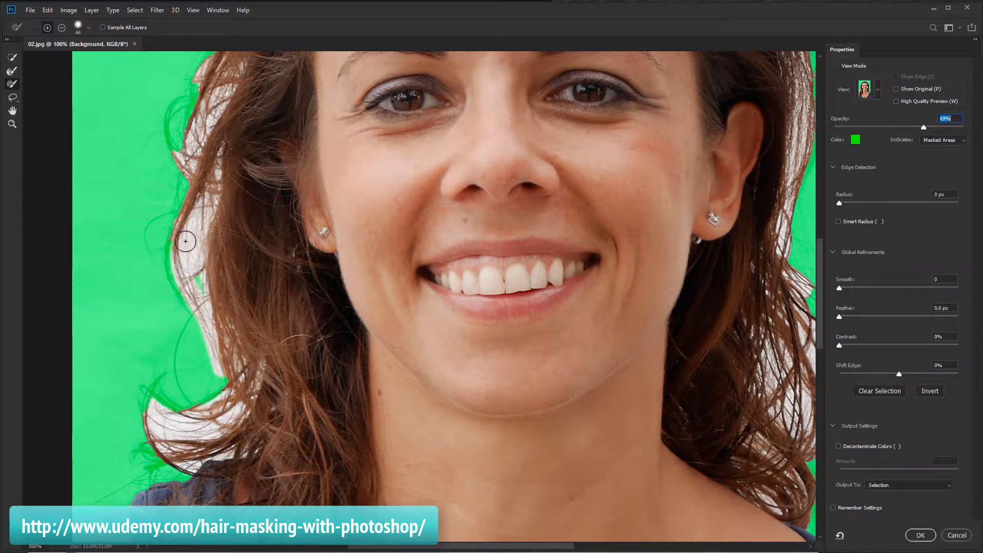
drag(177, 261, 202, 319)
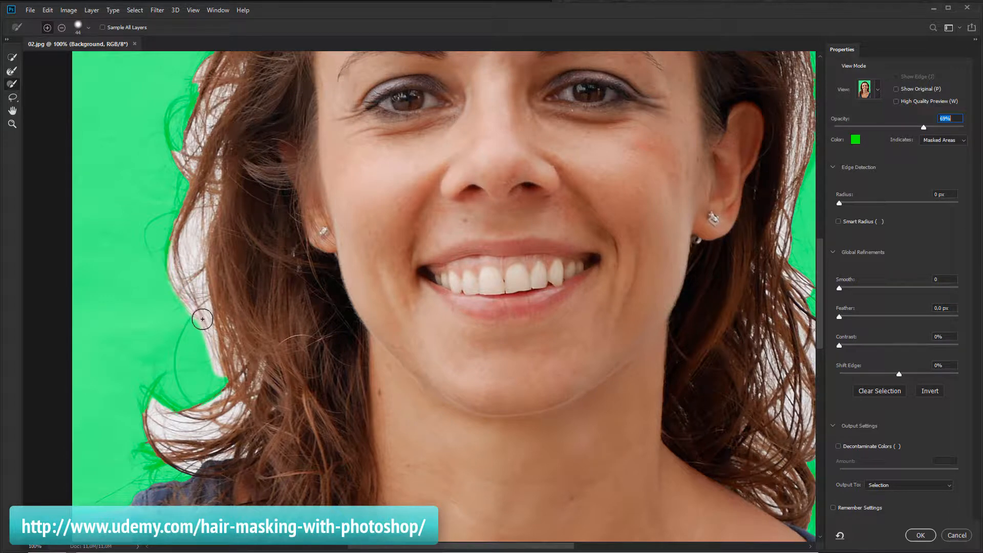
Switch the Refine Edge Brush to subtract mode and paint along the hair edge beside the woman's left cheek
click(63, 29)
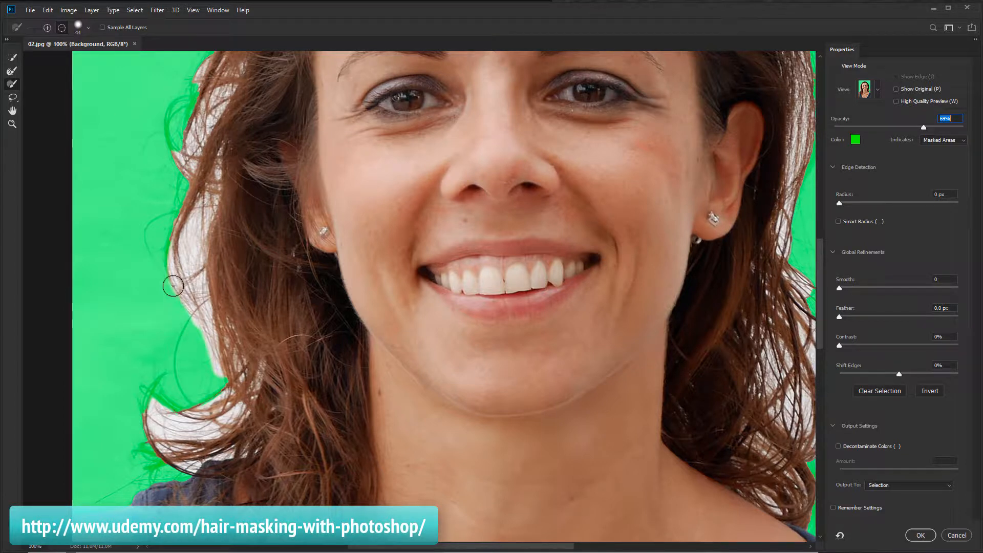
mouse_move(173, 285)
mouse_down()
mouse_move(165, 248)
mouse_move(171, 285)
mouse_move(193, 310)
mouse_up()
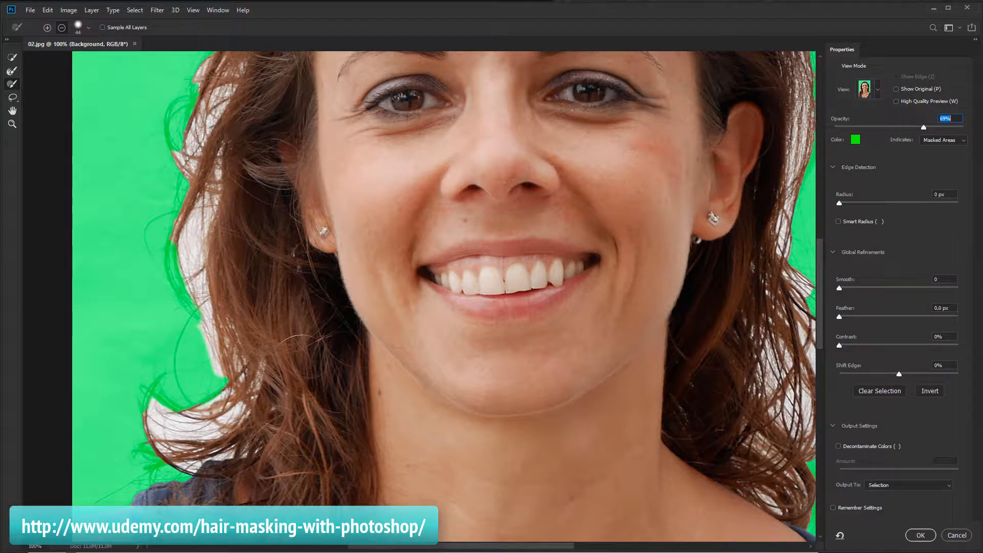
Switch the Refine Edge Brush back to add mode and paint along the upper and lower left hair edges
click(47, 28)
mouse_move(170, 225)
mouse_down()
mouse_move(203, 324)
mouse_move(184, 283)
mouse_move(179, 216)
mouse_move(197, 186)
mouse_up()
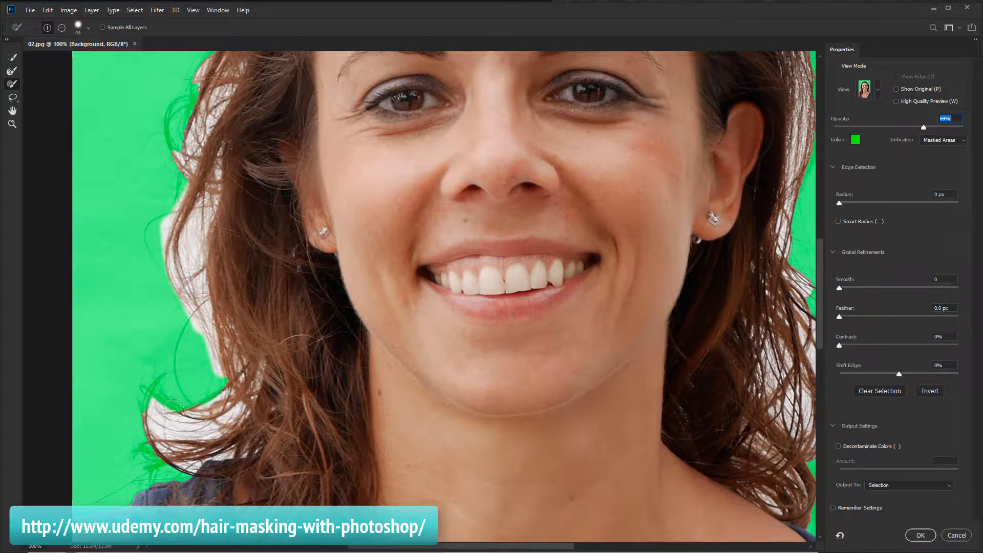
mouse_move(177, 412)
mouse_down()
mouse_move(149, 383)
mouse_move(162, 458)
mouse_move(145, 475)
mouse_move(147, 457)
mouse_move(128, 454)
mouse_move(152, 442)
mouse_up()
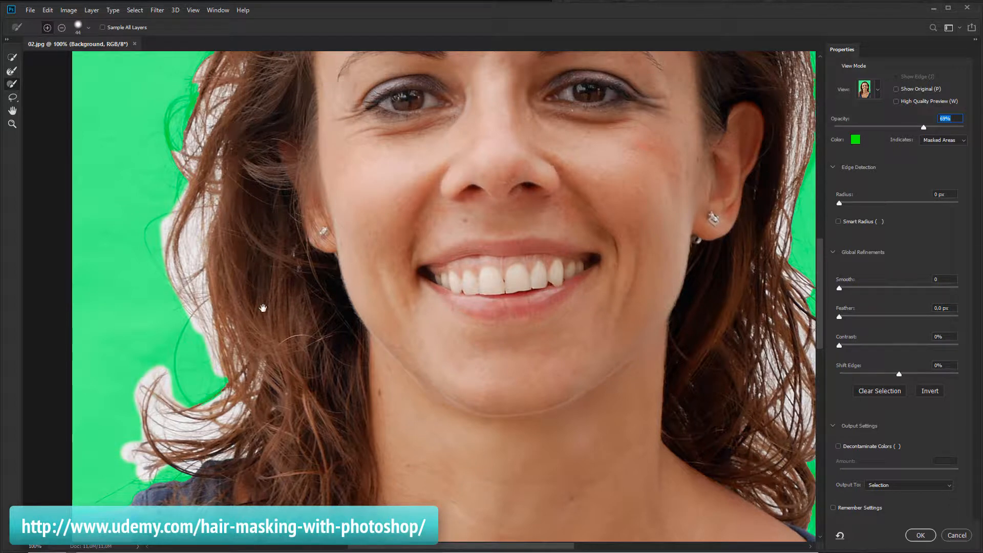
Refine the hair edge across the top of the woman's head with the Refine Edge Brush
drag(265, 161, 282, 299)
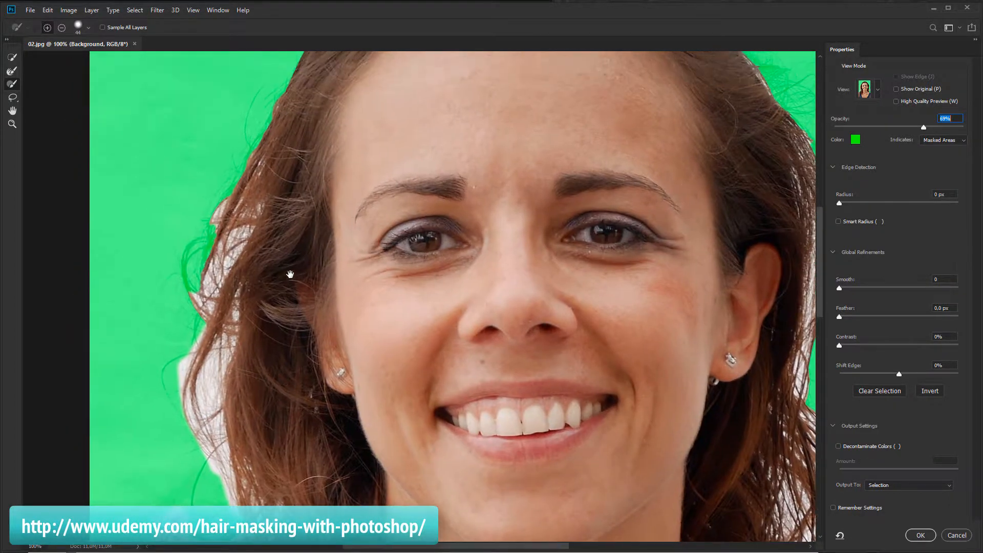
mouse_move(192, 251)
mouse_down()
mouse_move(214, 240)
mouse_move(284, 116)
mouse_up()
drag(349, 133, 231, 375)
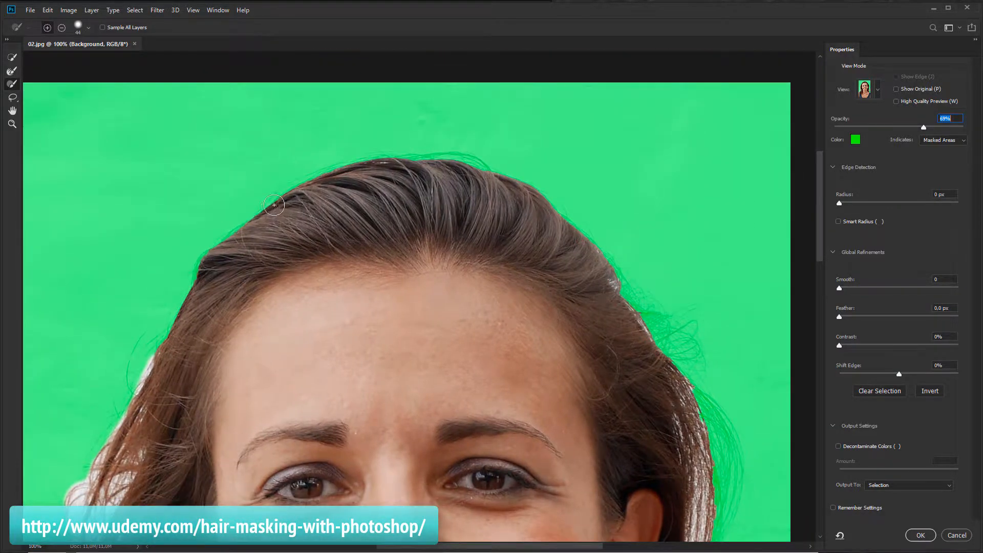
mouse_move(274, 202)
mouse_down()
mouse_move(235, 228)
mouse_move(190, 287)
mouse_up()
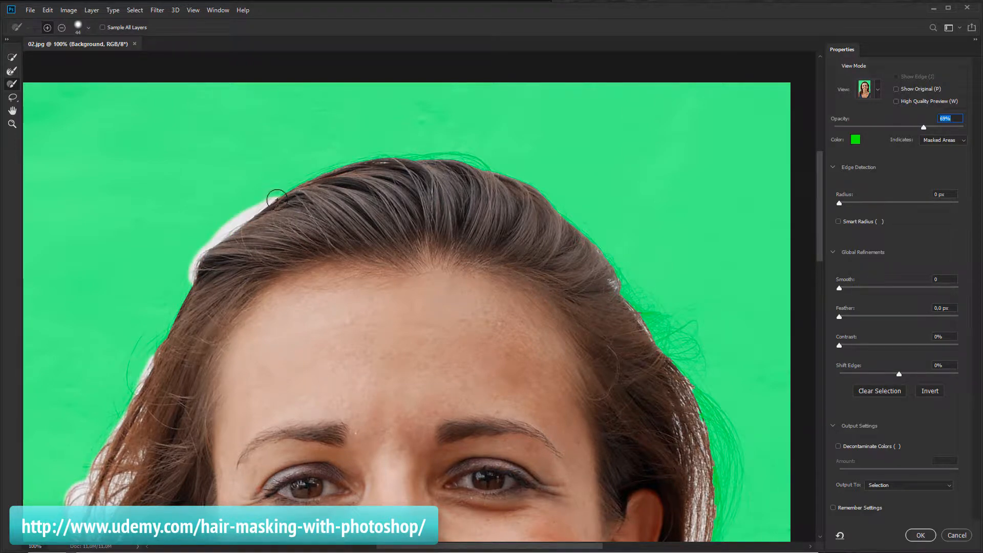
mouse_move(403, 168)
mouse_down()
mouse_move(469, 163)
mouse_move(494, 177)
mouse_up()
Refine the hair edge along the right side of the woman's hair with the Refine Edge Brush
mouse_move(616, 296)
mouse_down()
mouse_move(436, 188)
mouse_move(477, 220)
mouse_move(533, 305)
mouse_move(539, 371)
mouse_move(526, 427)
mouse_move(543, 386)
mouse_move(542, 315)
mouse_move(533, 300)
mouse_move(533, 318)
mouse_move(522, 303)
mouse_move(518, 398)
mouse_up()
mouse_move(529, 431)
mouse_down()
mouse_move(474, 184)
mouse_move(448, 256)
mouse_move(451, 302)
mouse_move(498, 371)
mouse_move(484, 331)
mouse_move(518, 345)
mouse_move(526, 379)
mouse_move(514, 364)
mouse_move(515, 377)
mouse_up()
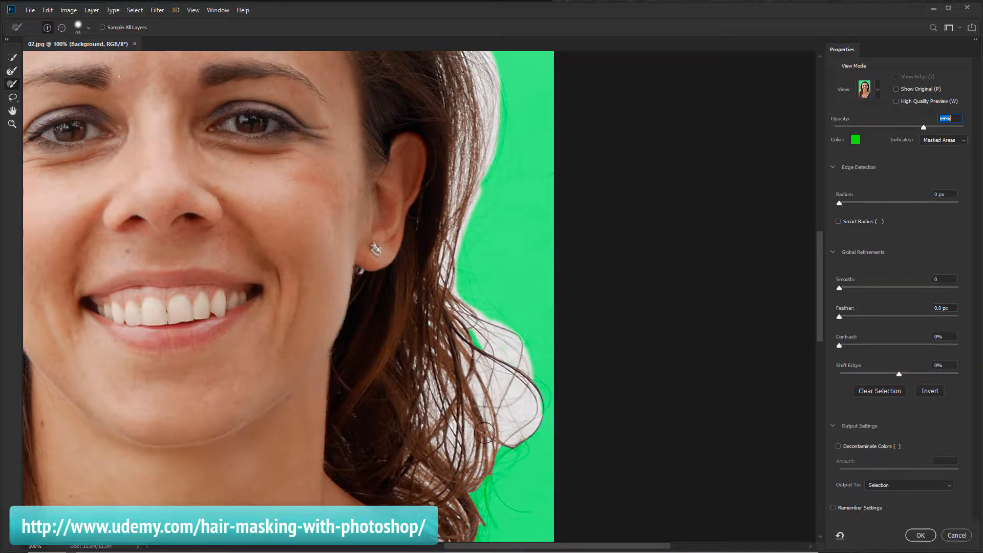
drag(486, 444, 440, 308)
mouse_move(441, 342)
mouse_down()
mouse_move(470, 373)
mouse_move(430, 393)
mouse_move(433, 428)
mouse_up()
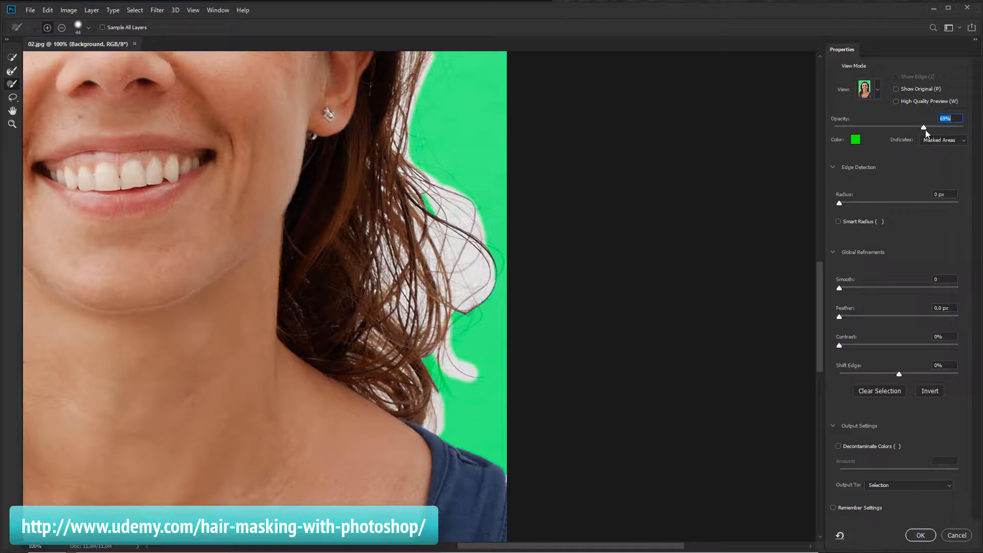
Set the overlay opacity to 100% and refine the left hair edge beside the cheek with the Refine Edge Brush
drag(949, 128, 963, 131)
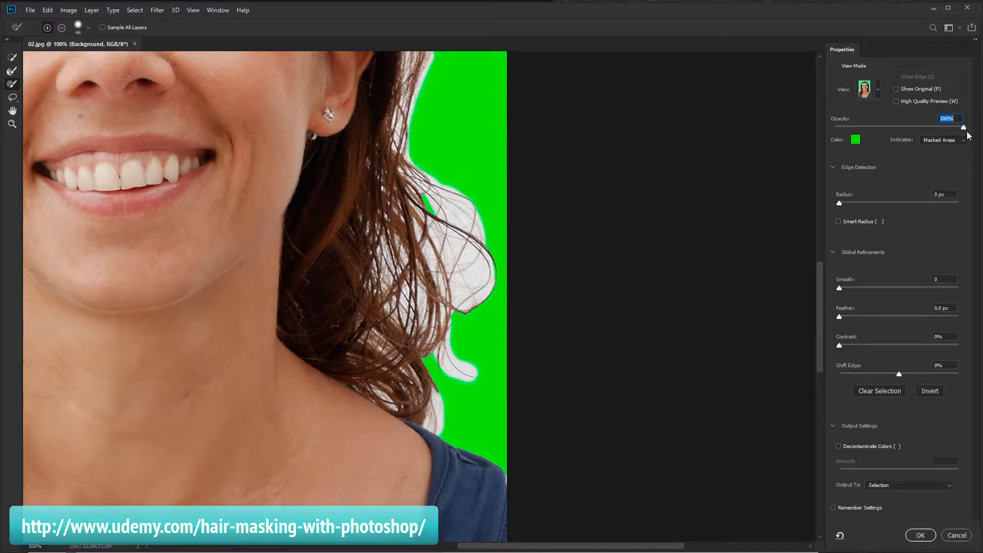
drag(304, 112, 481, 285)
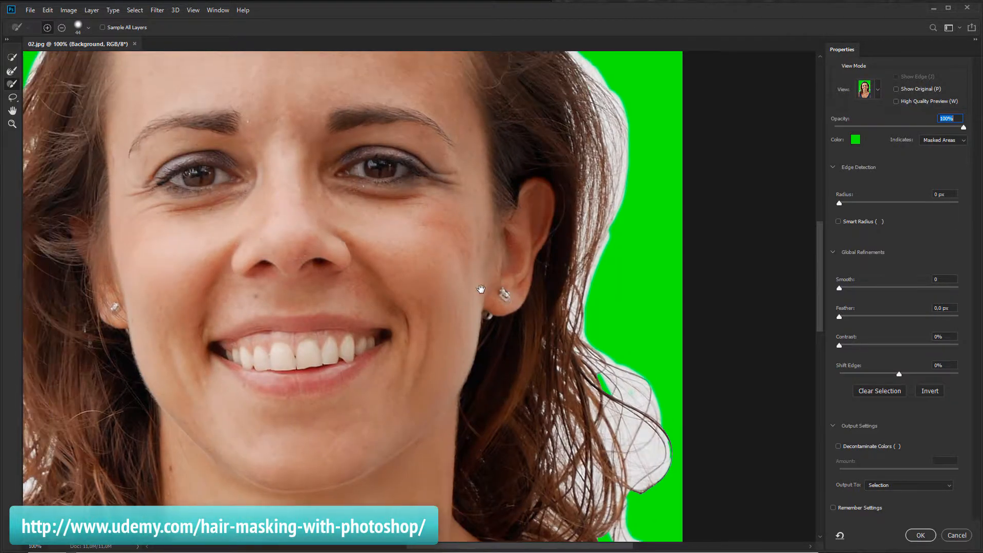
mouse_move(157, 220)
mouse_down()
mouse_move(368, 204)
mouse_move(355, 195)
mouse_up()
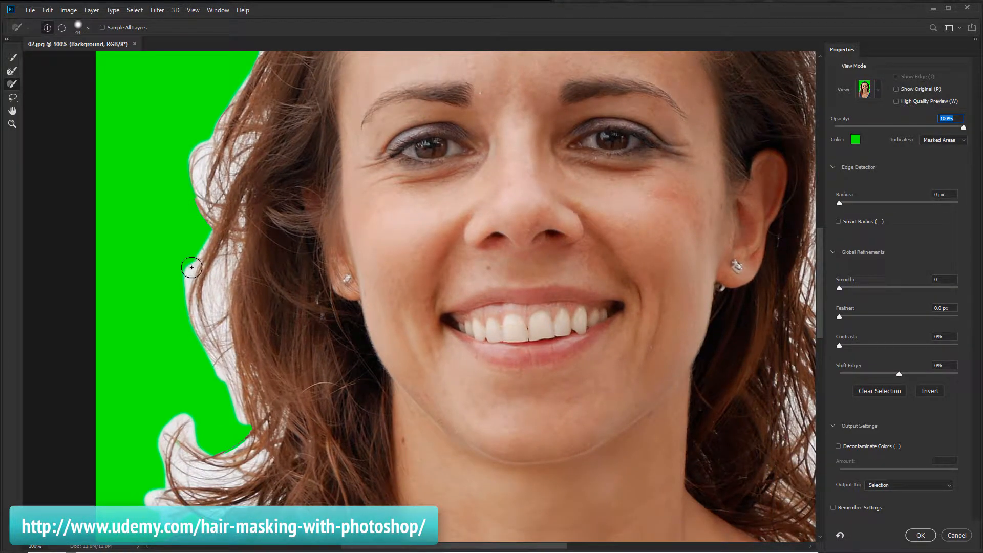
mouse_move(195, 265)
mouse_down()
mouse_move(217, 243)
mouse_move(210, 246)
mouse_move(205, 217)
mouse_move(209, 135)
mouse_move(194, 159)
mouse_move(200, 179)
mouse_up()
Select the Brush tool and set its size to 40 px with a lower hardness
click(13, 77)
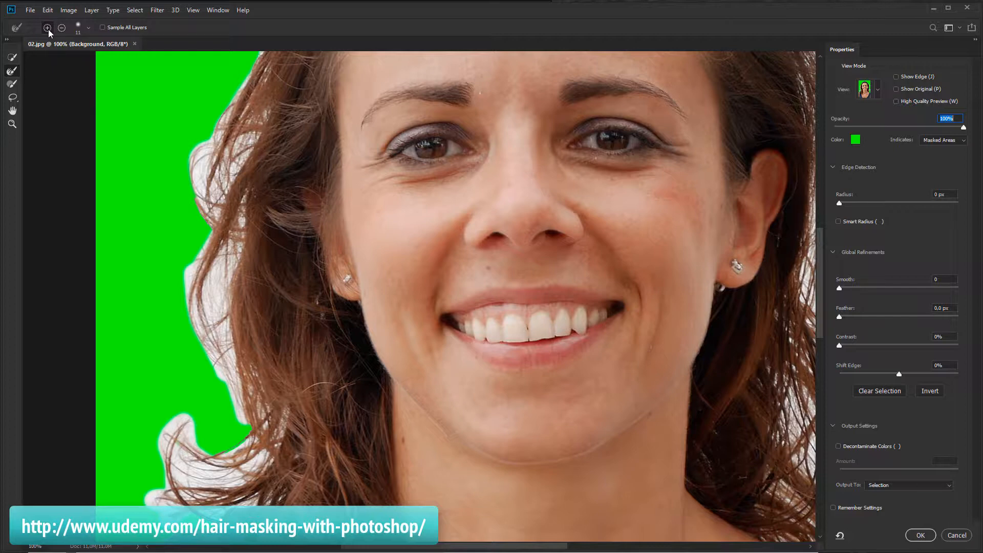
click(76, 27)
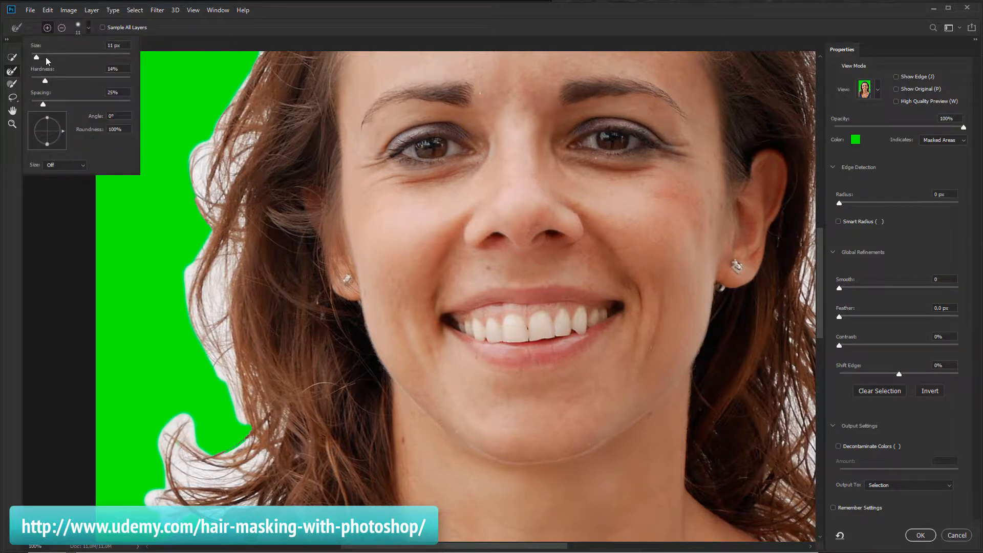
drag(48, 57, 47, 57)
drag(44, 80, 33, 82)
key(Return)
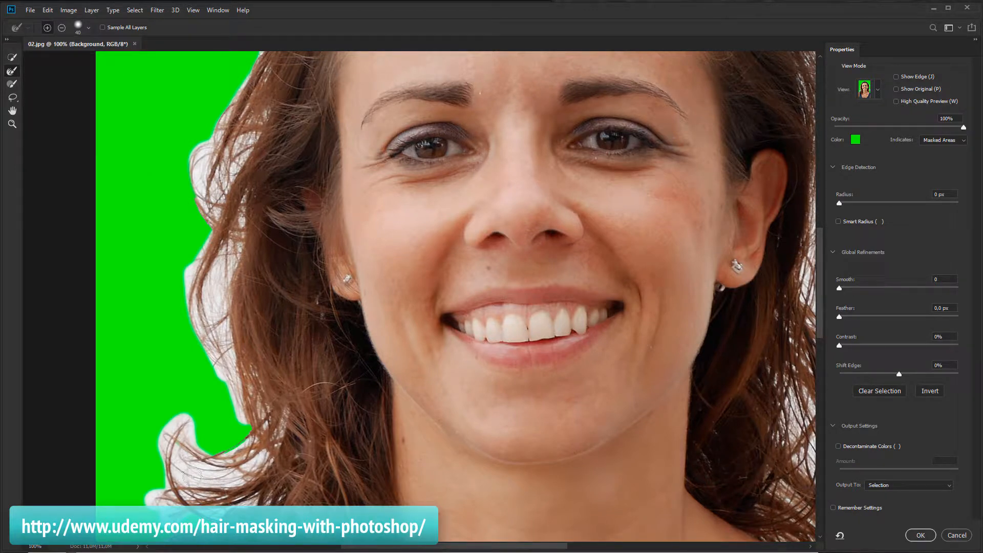
Paint over the loose strands at the lower left of the hair to add them to the selection
mouse_move(169, 424)
mouse_down()
mouse_move(187, 421)
mouse_move(231, 476)
mouse_up()
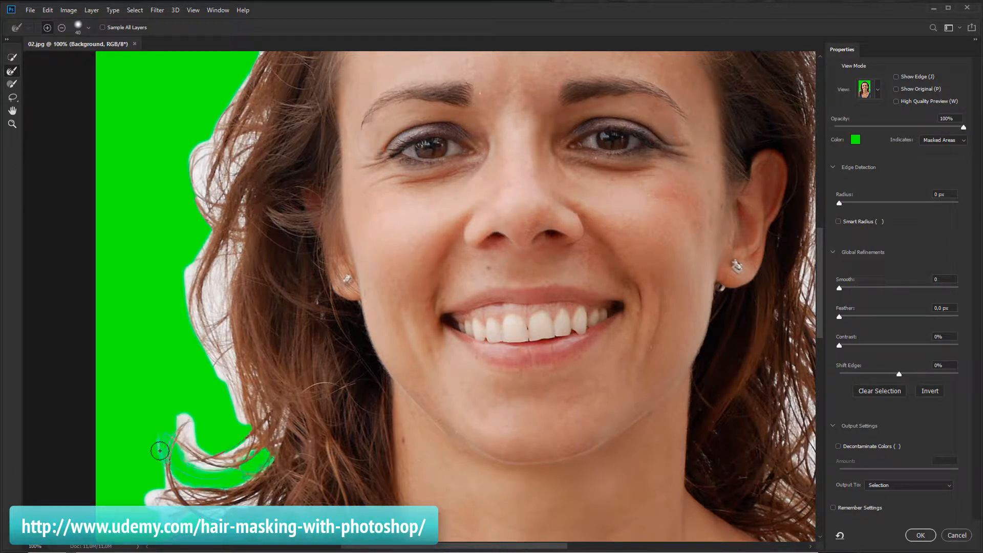
mouse_move(244, 444)
mouse_down()
mouse_move(199, 460)
mouse_move(182, 420)
mouse_up()
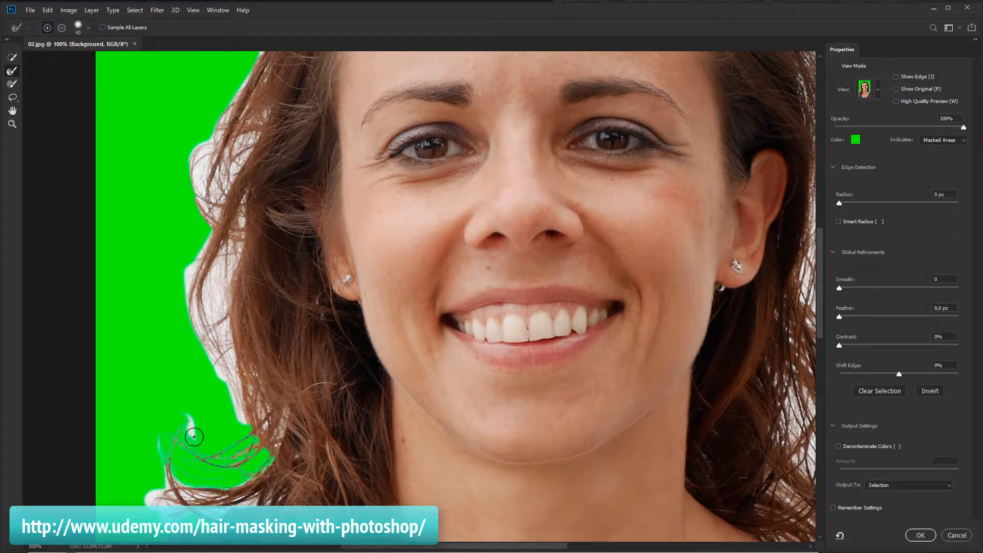
drag(194, 437, 192, 422)
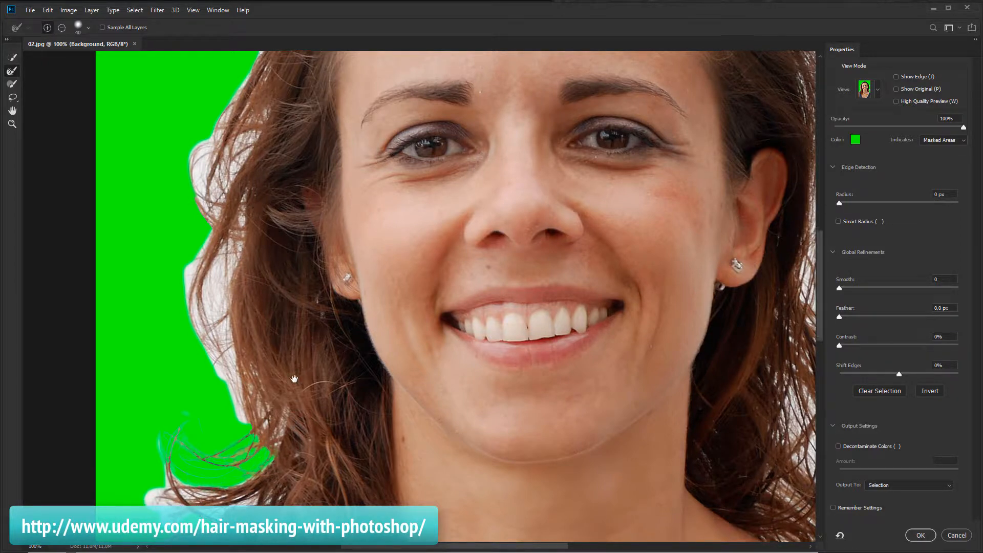
drag(295, 441, 297, 339)
mouse_move(256, 413)
mouse_down()
mouse_move(200, 426)
mouse_move(215, 407)
mouse_move(186, 408)
mouse_move(179, 393)
mouse_move(179, 451)
mouse_move(171, 419)
mouse_move(174, 430)
mouse_move(155, 432)
mouse_move(170, 403)
mouse_move(145, 416)
mouse_move(165, 444)
mouse_up()
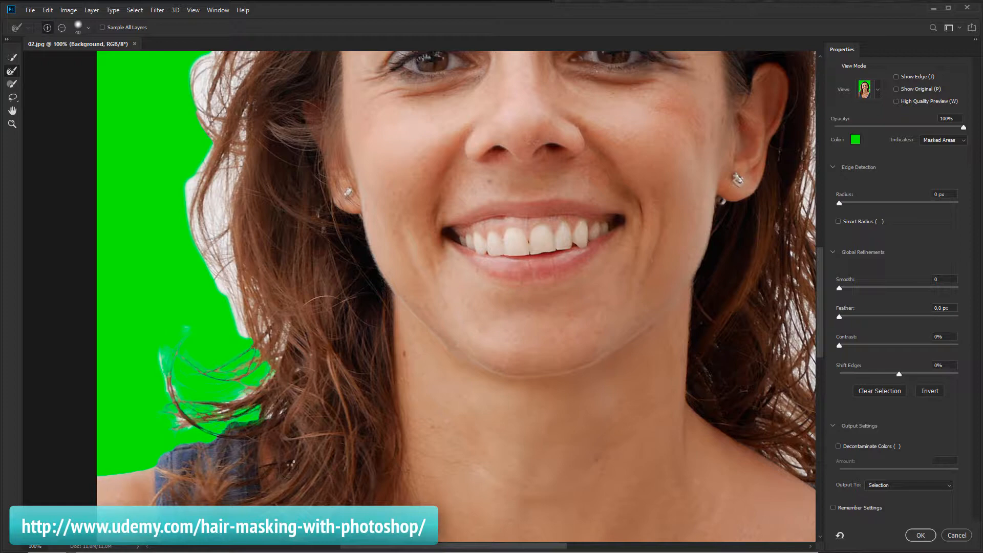
drag(265, 415, 279, 414)
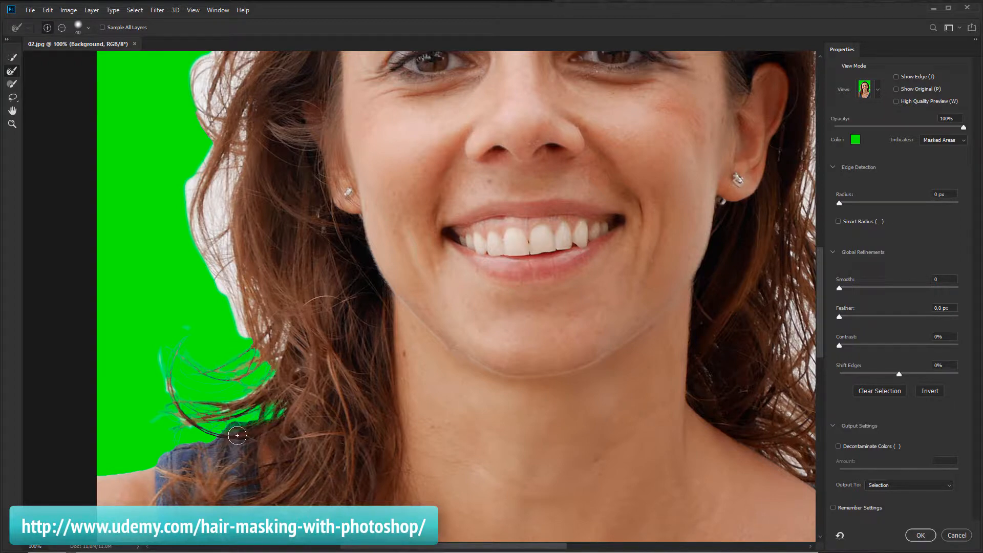
scroll(233, 432, up, 3)
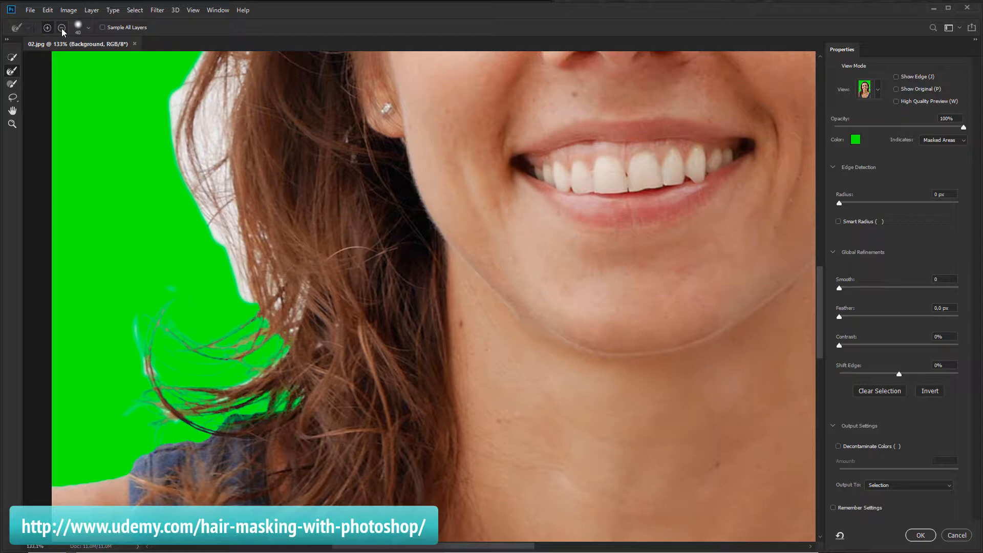
mouse_move(301, 439)
mouse_down()
mouse_move(230, 413)
mouse_move(226, 436)
mouse_move(255, 428)
mouse_up()
Reduce the brush size to 16 px and paint in add mode along the strand above the shoulder
click(78, 26)
drag(40, 54, 39, 54)
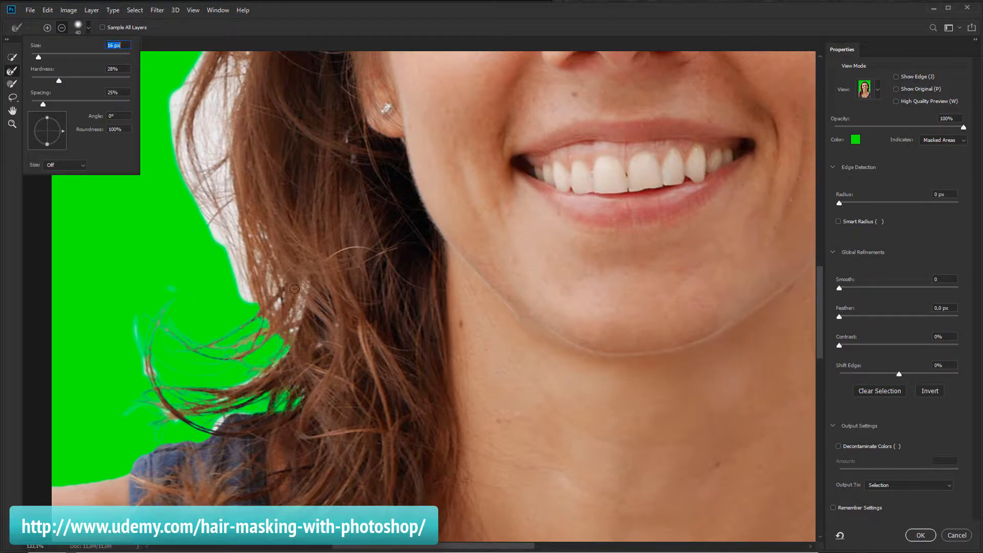
click(295, 392)
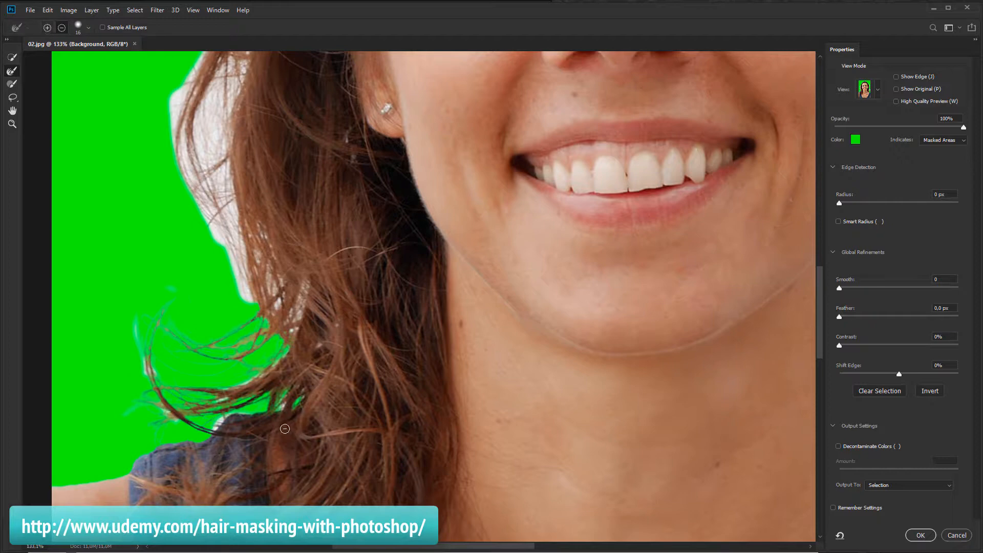
click(47, 27)
mouse_move(278, 407)
mouse_down()
mouse_move(228, 430)
mouse_move(217, 425)
mouse_up()
Enlarge the brush to 46 px and paint over the strands along the left side of the hair
drag(241, 178, 244, 286)
click(75, 28)
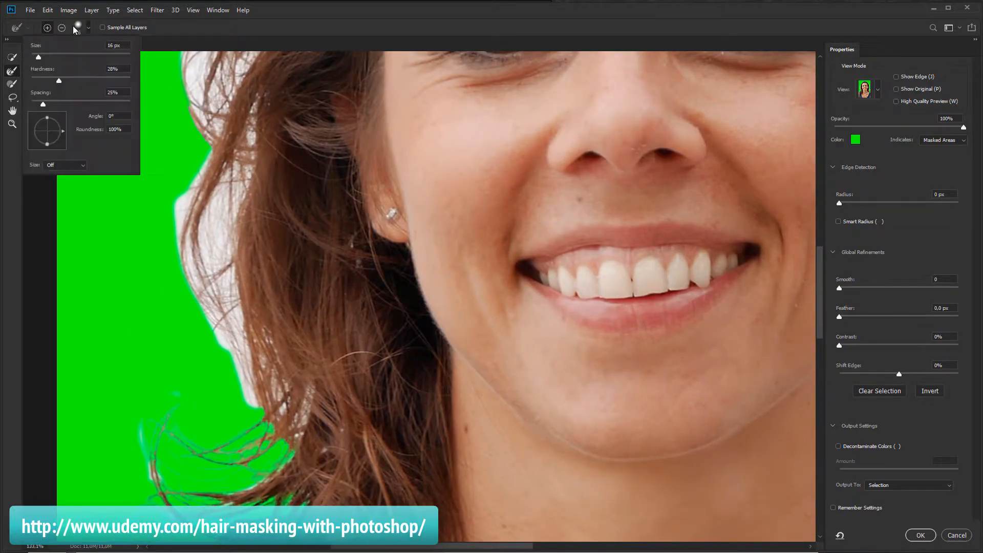
drag(53, 58, 57, 57)
drag(226, 175, 222, 231)
mouse_move(227, 310)
mouse_down()
mouse_move(251, 392)
mouse_move(240, 400)
mouse_up()
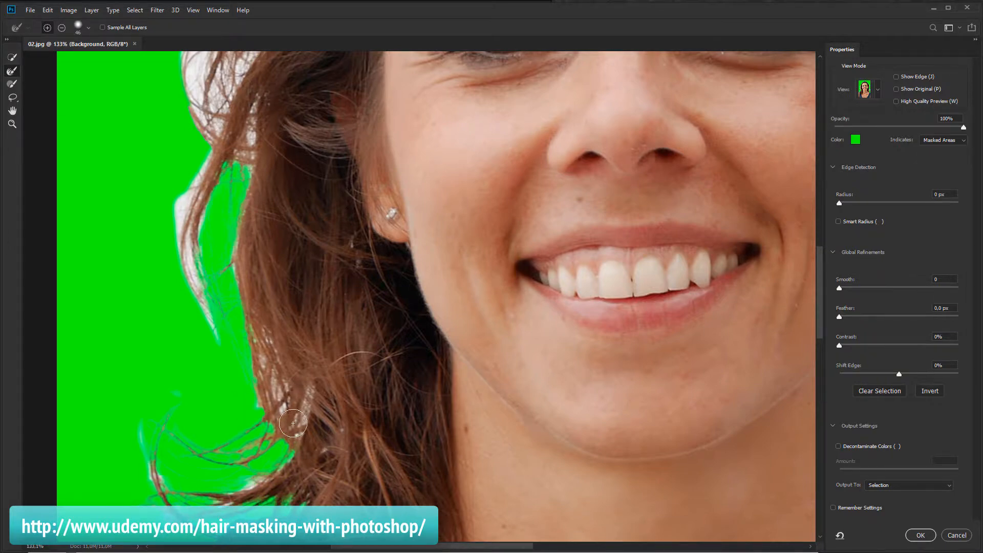
drag(275, 365, 277, 414)
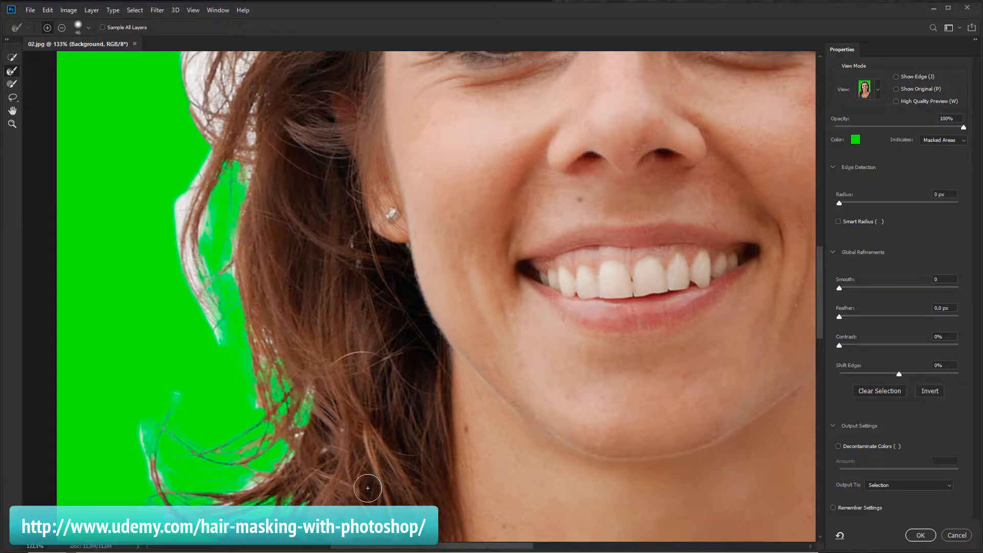
drag(331, 197, 390, 347)
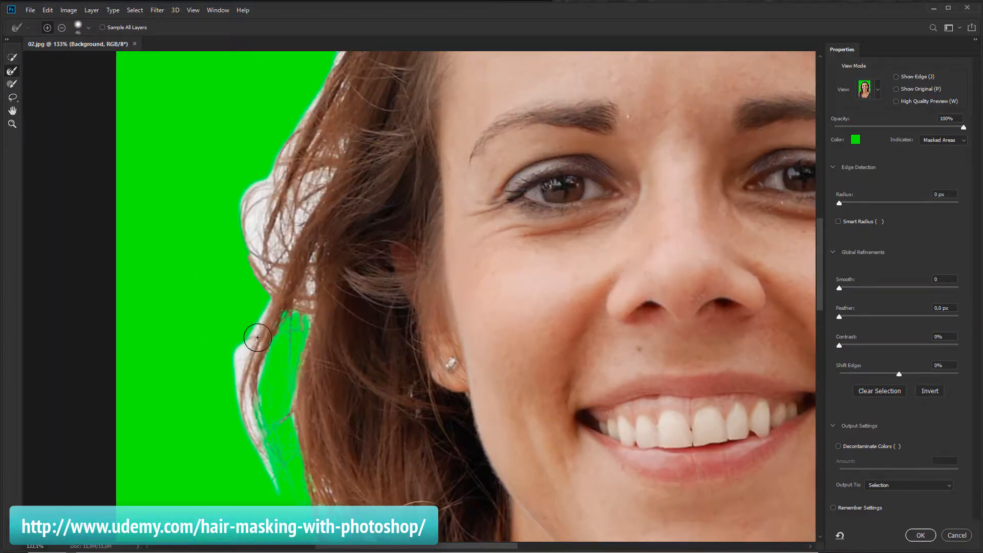
mouse_move(245, 420)
mouse_down()
mouse_move(265, 487)
mouse_move(273, 355)
mouse_up()
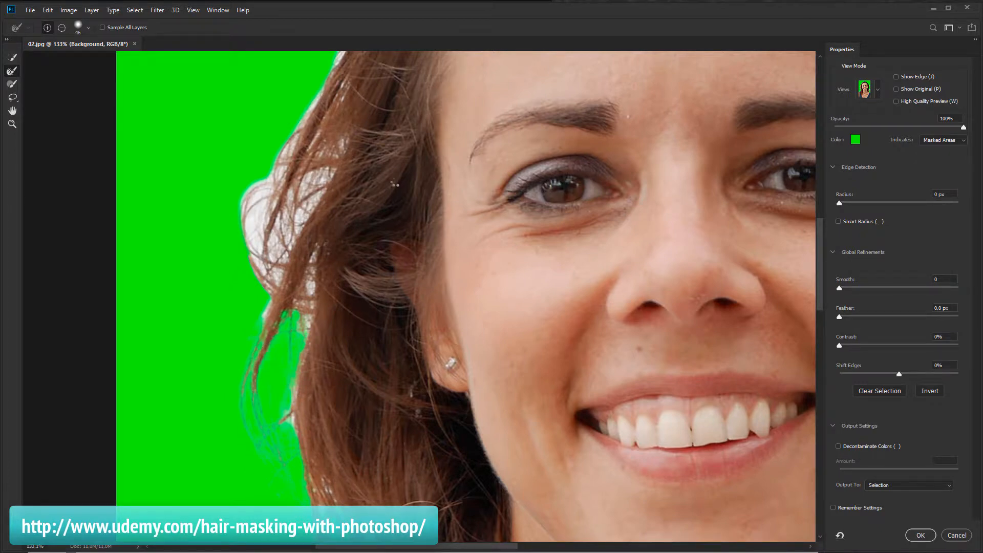
Paint a stroke at the forehead hairline and undo it
mouse_move(394, 185)
mouse_down()
mouse_move(242, 177)
mouse_move(222, 200)
mouse_move(212, 244)
mouse_move(278, 190)
mouse_move(212, 269)
mouse_move(252, 300)
mouse_move(231, 284)
mouse_move(228, 292)
mouse_move(263, 290)
mouse_move(268, 274)
mouse_move(250, 343)
mouse_move(237, 323)
mouse_up()
key(space)
drag(279, 268, 261, 292)
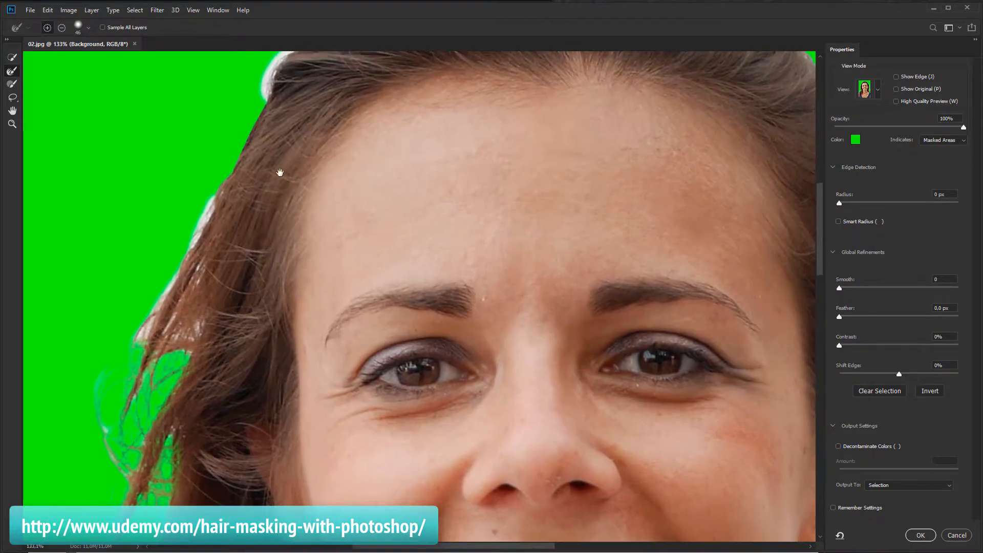
drag(333, 162, 258, 167)
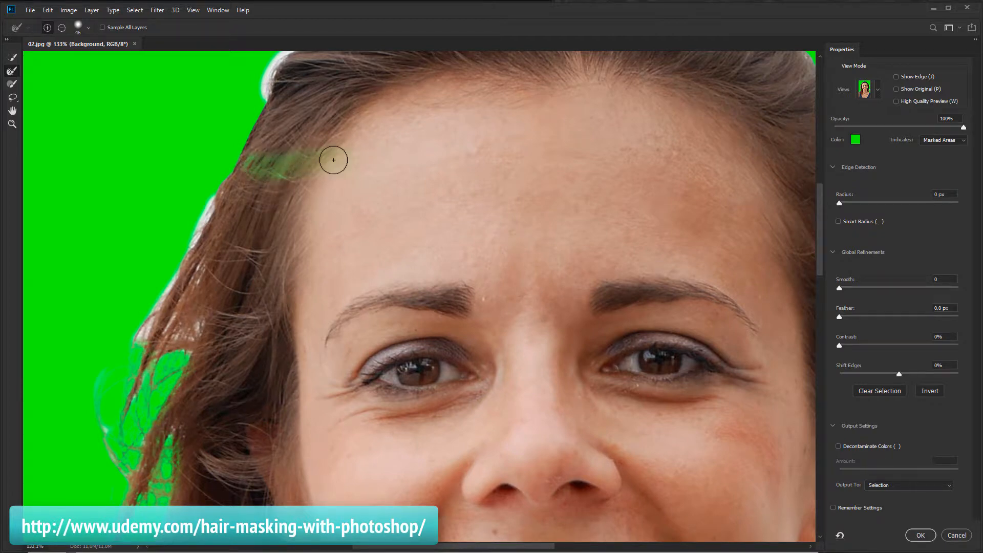
key(ctrl+z)
Paint with the Brush along the hair edge across the top of the head
key(space)
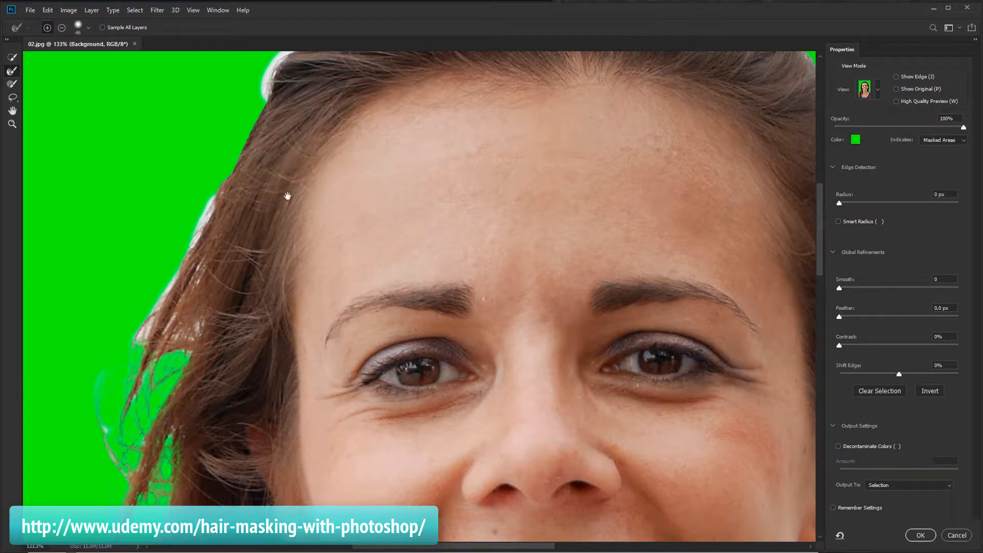
mouse_move(264, 206)
mouse_down()
mouse_move(265, 228)
mouse_move(210, 226)
mouse_move(136, 359)
mouse_move(177, 343)
mouse_move(172, 353)
mouse_move(190, 354)
mouse_move(184, 366)
mouse_up()
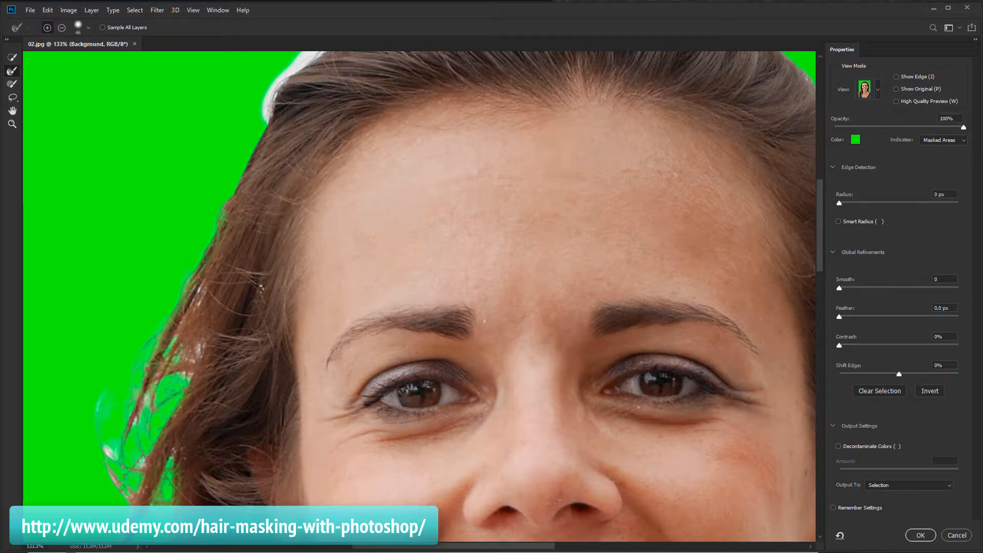
scroll(261, 288, right, 3)
scroll(261, 288, up, 3)
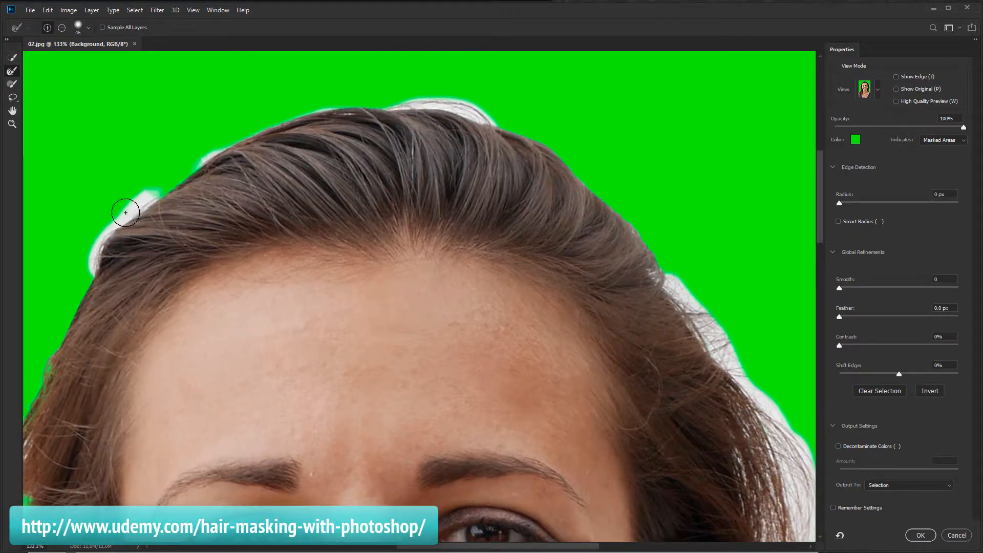
mouse_move(126, 213)
mouse_down()
mouse_move(95, 238)
mouse_move(81, 283)
mouse_up()
drag(477, 114, 388, 95)
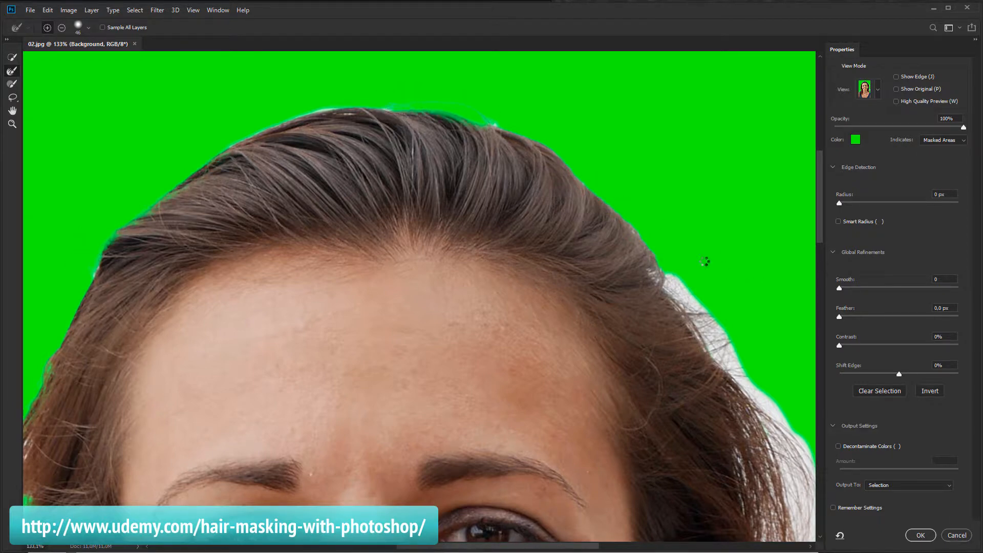
Paint with the Brush along the hair edge beside the right cheek and ear to remove the white halo
drag(743, 277, 436, 165)
mouse_move(359, 167)
mouse_down()
mouse_move(416, 242)
mouse_move(468, 287)
mouse_move(512, 400)
mouse_up()
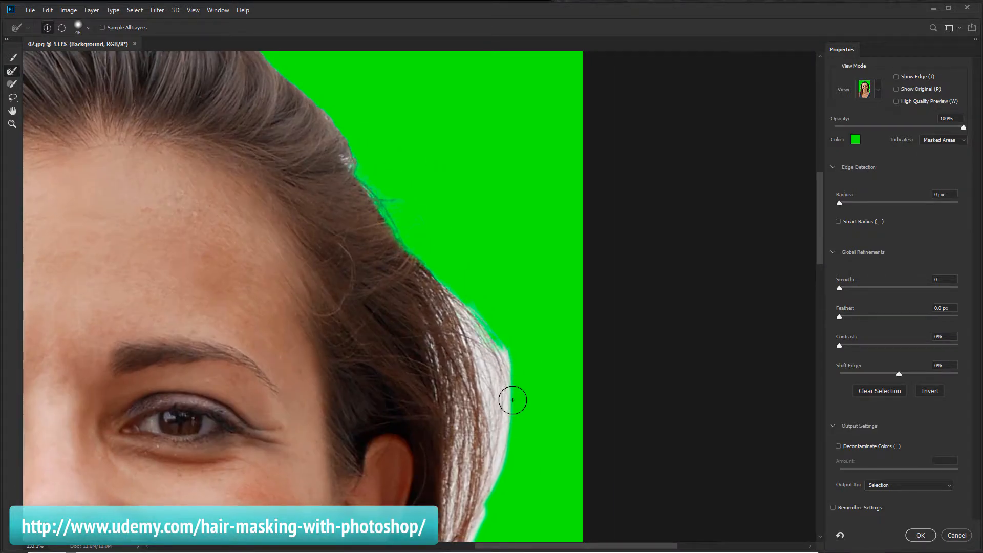
mouse_move(544, 469)
mouse_down()
mouse_move(528, 171)
mouse_move(545, 257)
mouse_up()
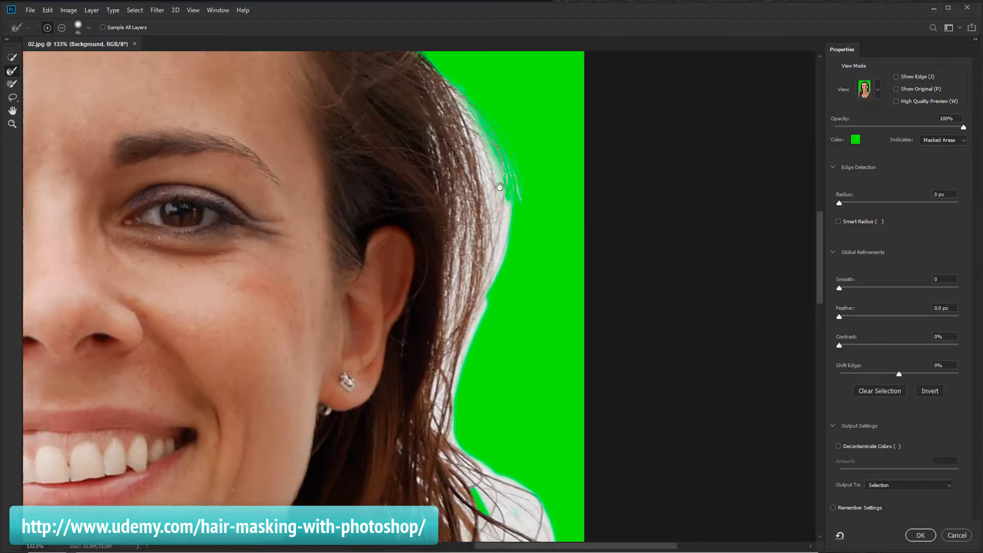
drag(499, 187, 494, 178)
mouse_move(461, 103)
mouse_down()
mouse_move(487, 222)
mouse_move(459, 417)
mouse_up()
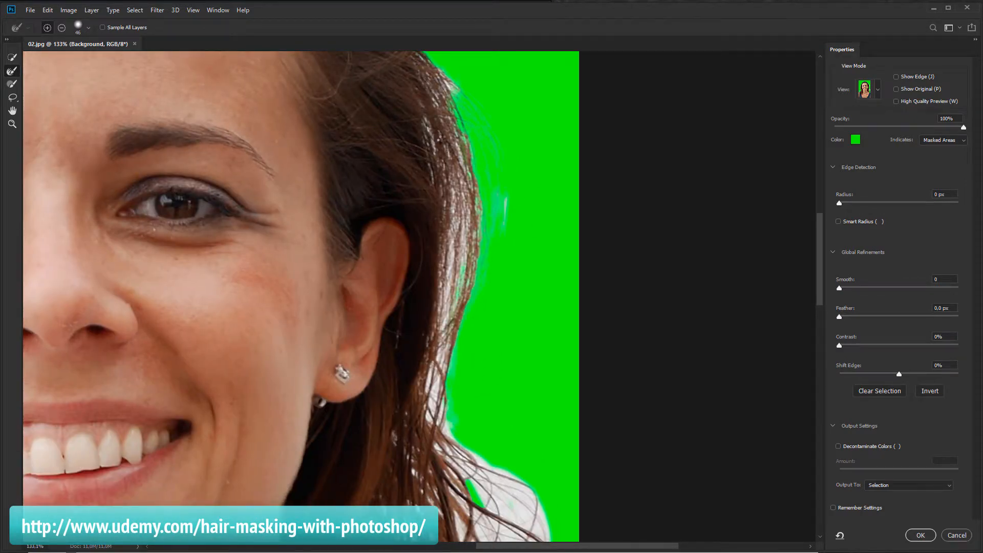
drag(452, 178, 452, 276)
mouse_move(433, 331)
mouse_down()
mouse_move(426, 405)
mouse_move(435, 432)
mouse_move(501, 470)
mouse_up()
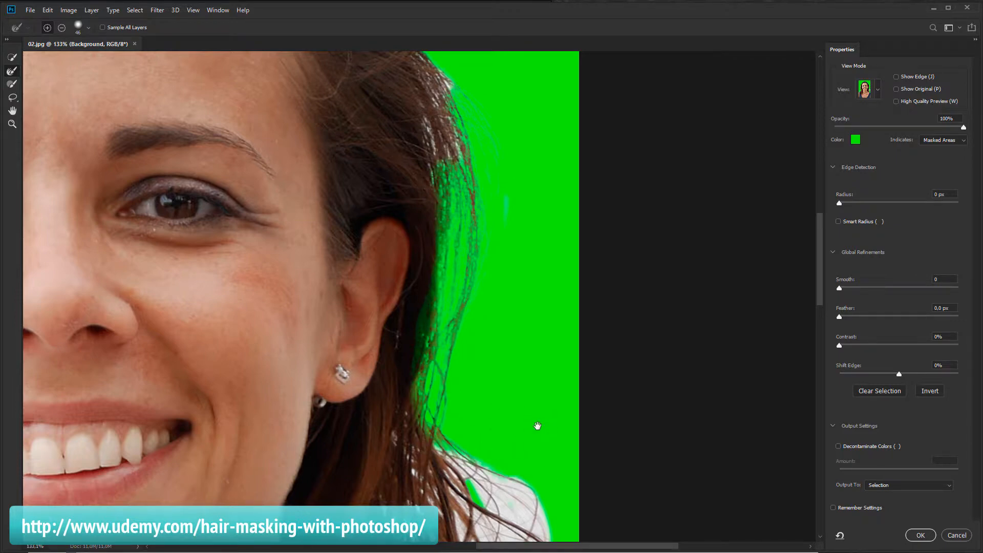
Paint over the white background patches between the curls of the lower right hair
mouse_move(538, 425)
mouse_down()
mouse_move(529, 220)
mouse_move(519, 149)
mouse_move(503, 146)
mouse_up()
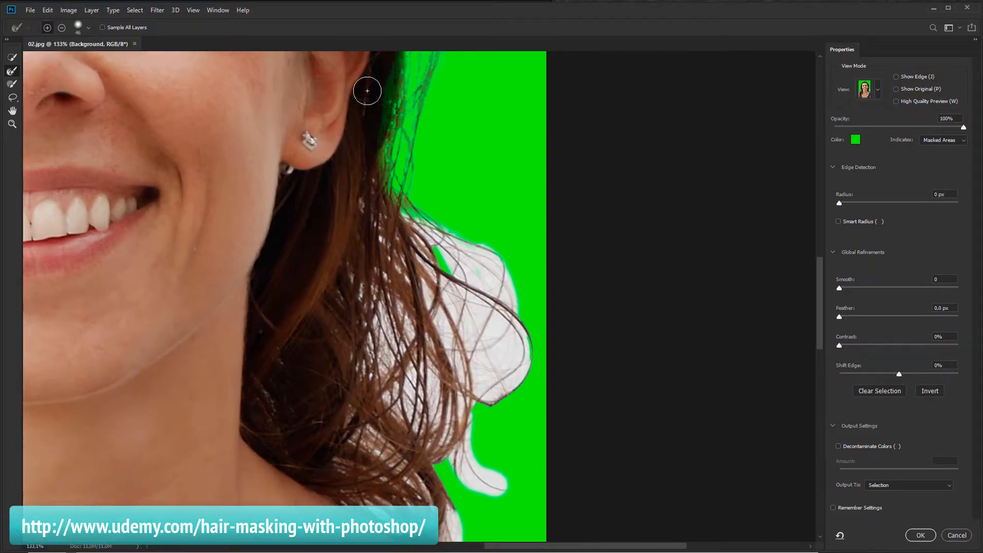
mouse_move(449, 246)
mouse_down()
mouse_move(505, 283)
mouse_move(521, 318)
mouse_up()
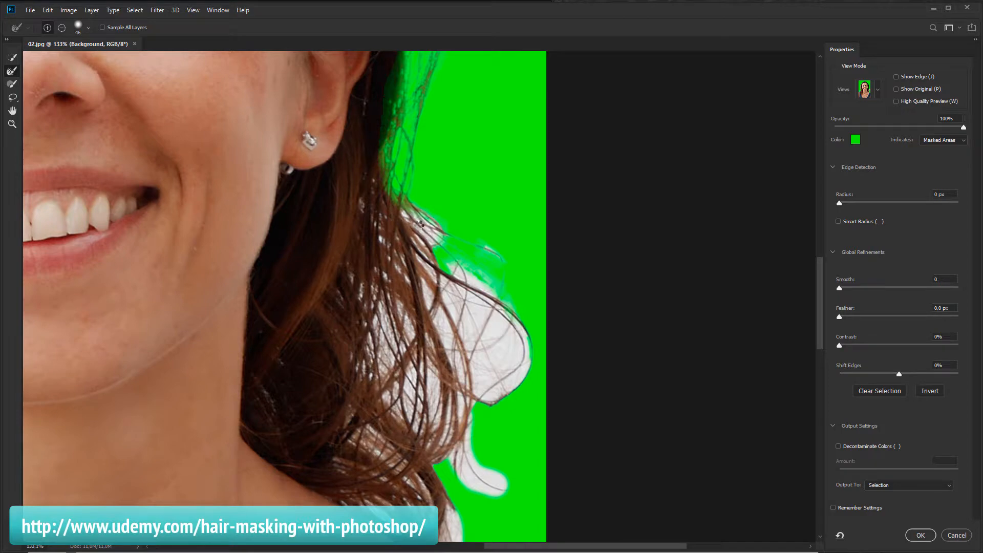
drag(438, 245, 452, 287)
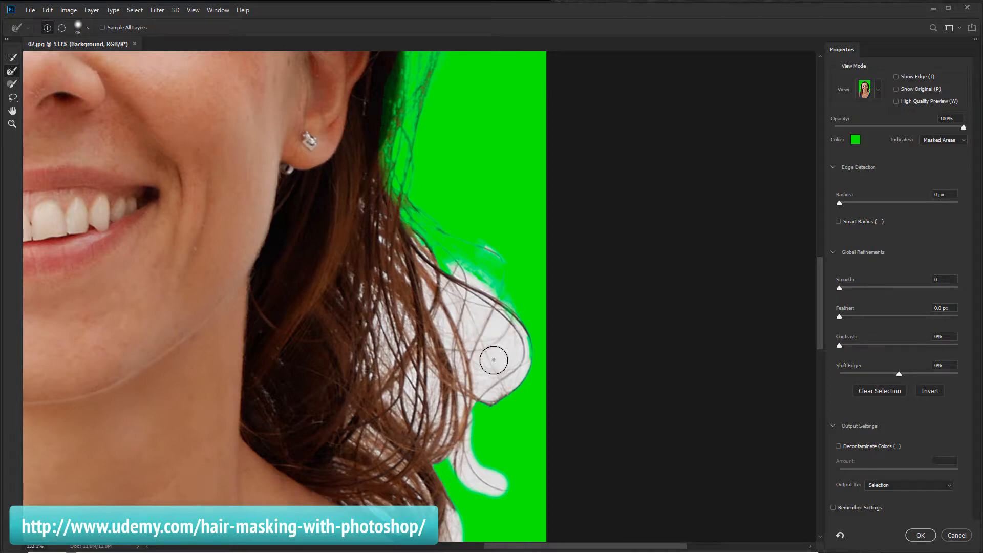
mouse_move(480, 386)
mouse_down()
mouse_move(476, 327)
mouse_move(493, 369)
mouse_move(512, 329)
mouse_move(518, 351)
mouse_move(500, 390)
mouse_move(478, 403)
mouse_up()
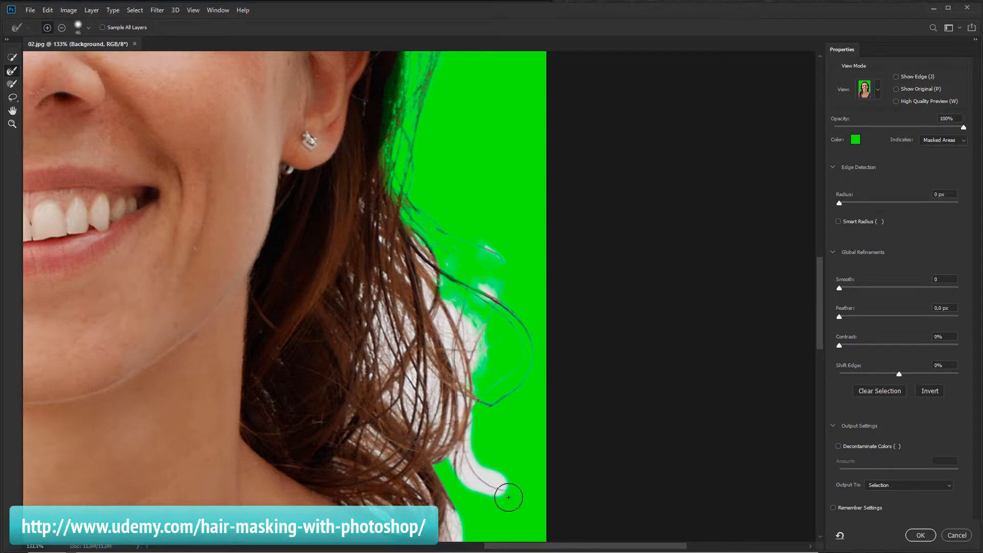
mouse_move(509, 497)
mouse_down()
mouse_move(522, 476)
mouse_move(466, 346)
mouse_move(426, 294)
mouse_move(461, 421)
mouse_up()
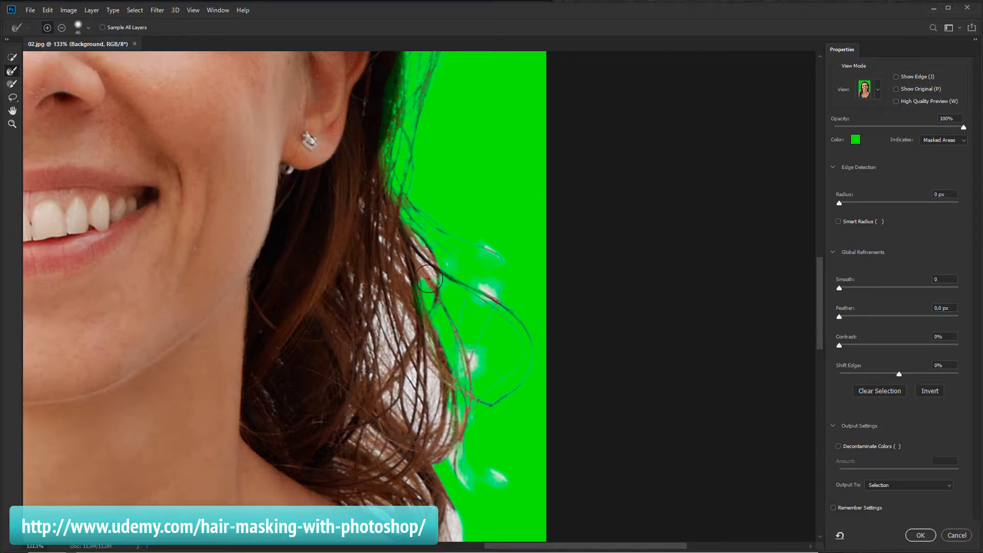
Paint over the remaining background between strands near the neck and shoulder
click(380, 309)
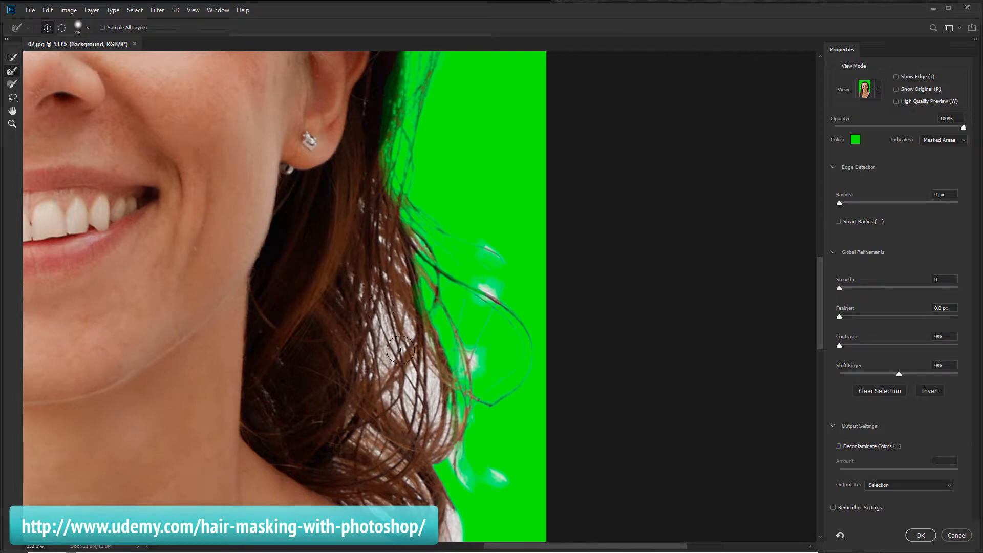
drag(418, 399, 419, 425)
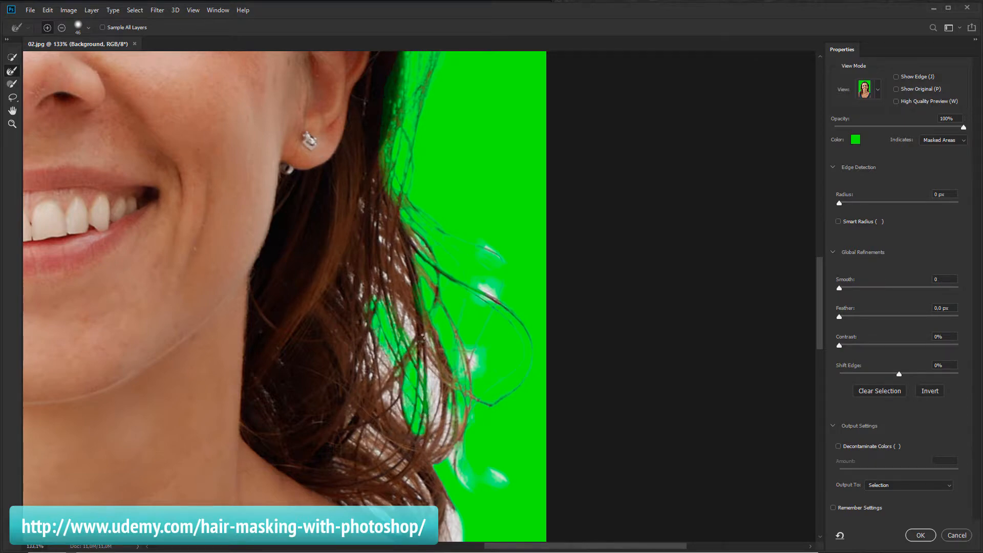
mouse_move(408, 321)
mouse_down()
mouse_move(441, 403)
mouse_move(435, 446)
mouse_move(438, 436)
mouse_move(376, 365)
mouse_up()
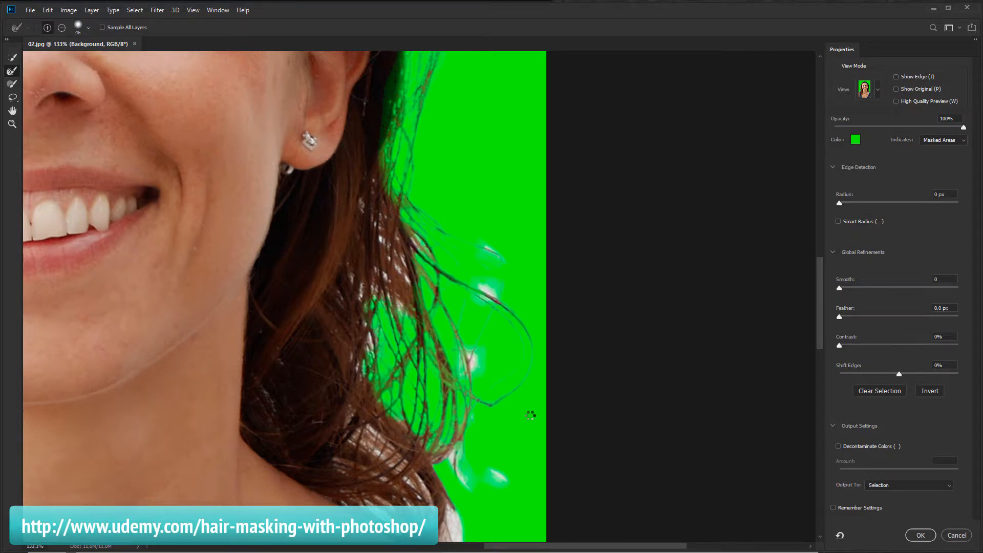
scroll(468, 270, down, 4)
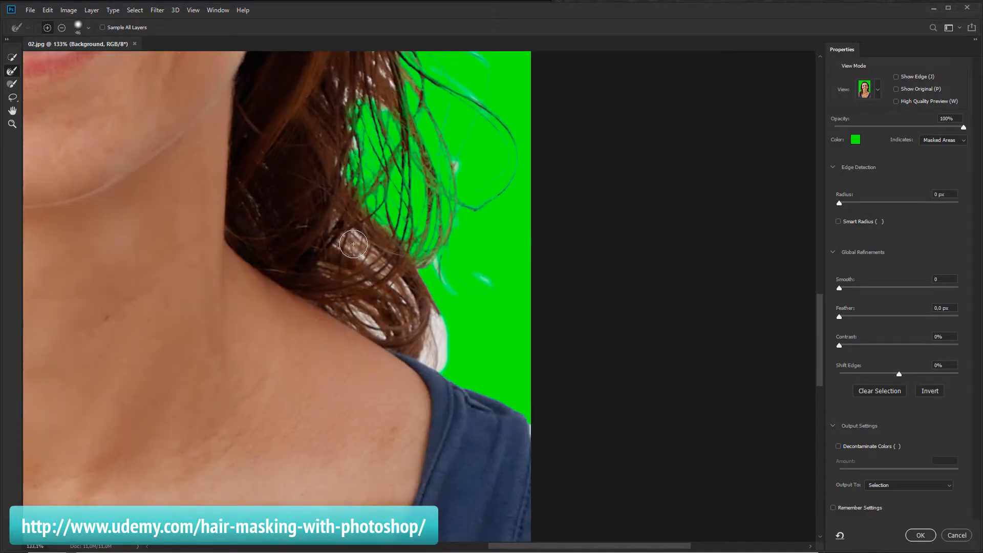
mouse_move(392, 283)
mouse_down()
mouse_move(412, 317)
mouse_move(434, 326)
mouse_move(436, 360)
mouse_move(417, 349)
mouse_up()
drag(356, 313, 435, 357)
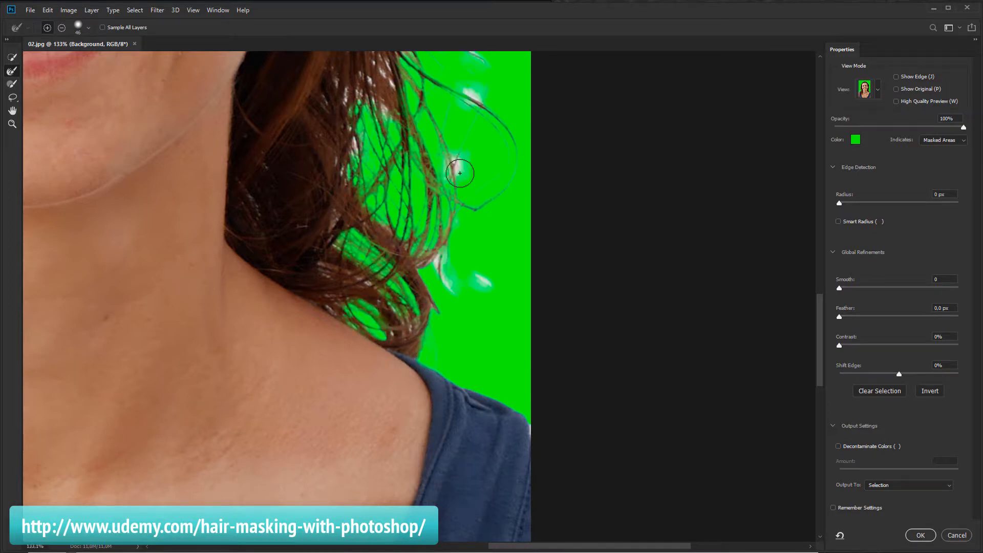
Reduce the brush size to 10 px and paint along the fine strands of the lower right hair
drag(390, 58, 423, 282)
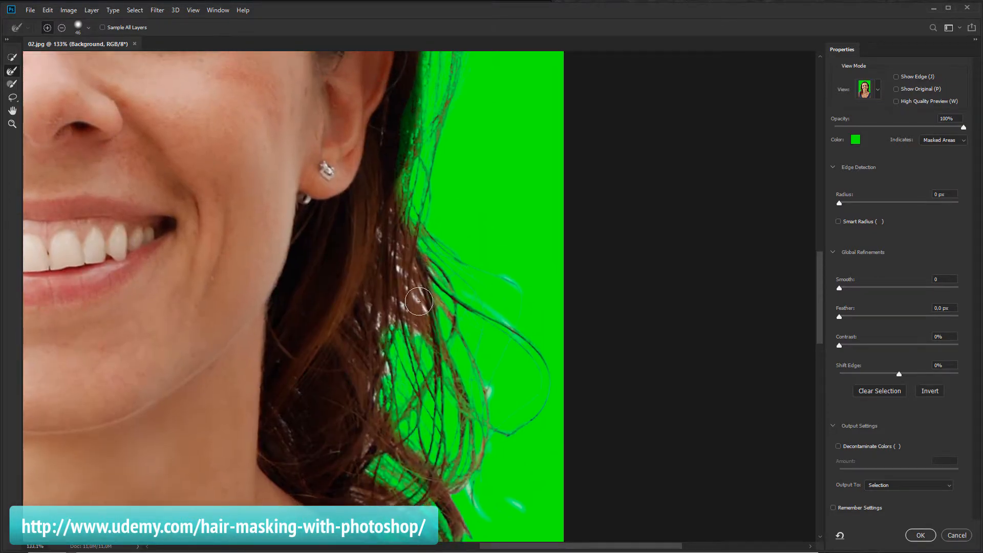
click(82, 29)
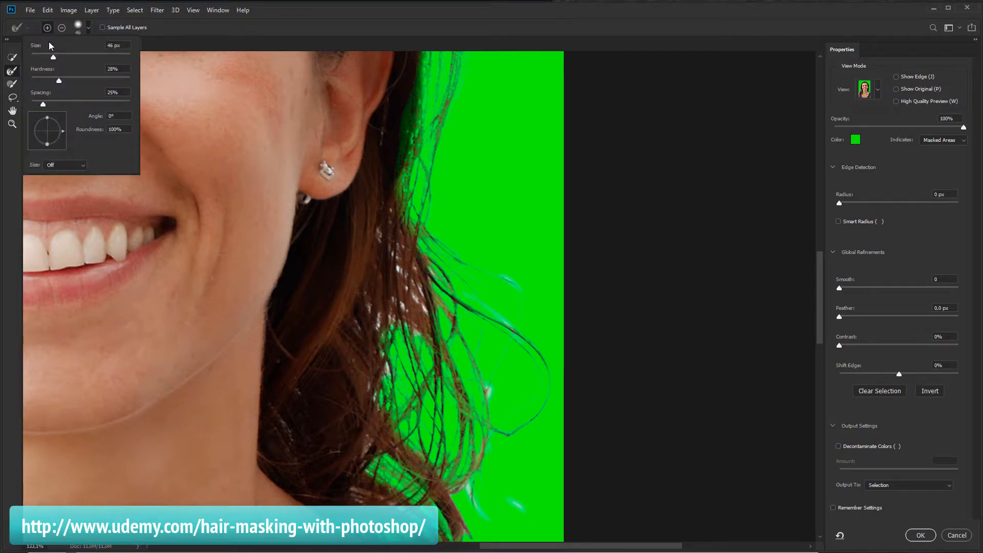
drag(43, 59, 41, 58)
click(400, 305)
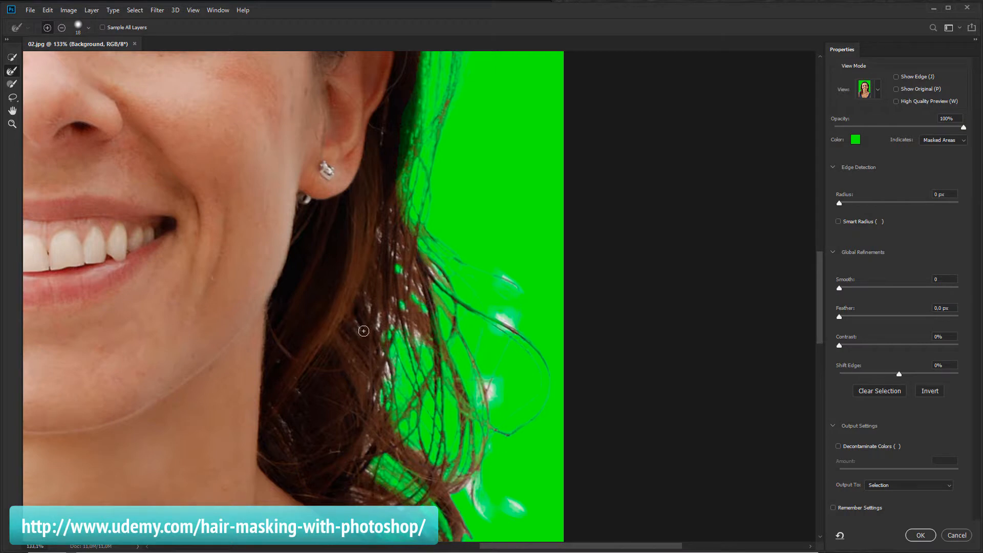
drag(391, 390, 379, 317)
click(494, 388)
click(494, 313)
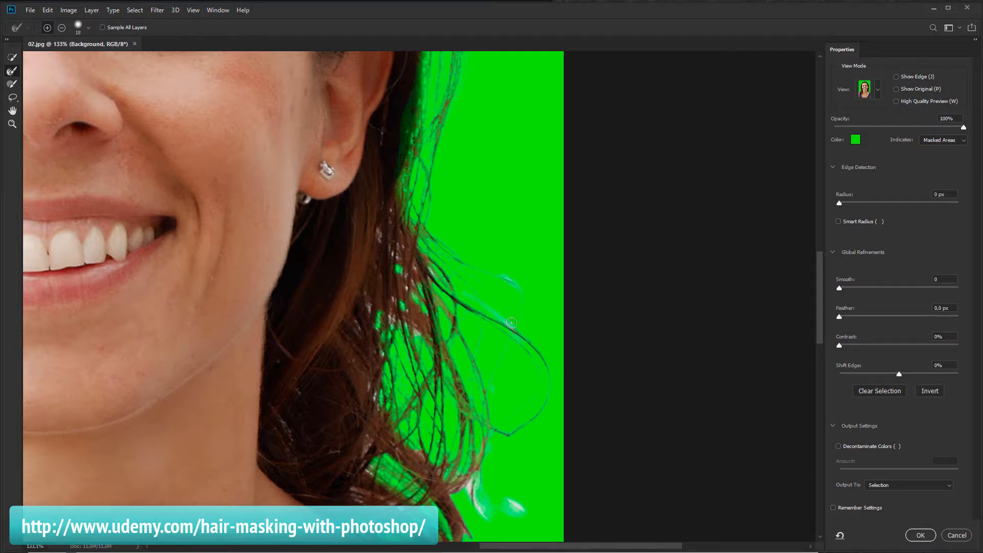
mouse_move(517, 532)
mouse_down()
mouse_move(518, 510)
mouse_move(498, 507)
mouse_up()
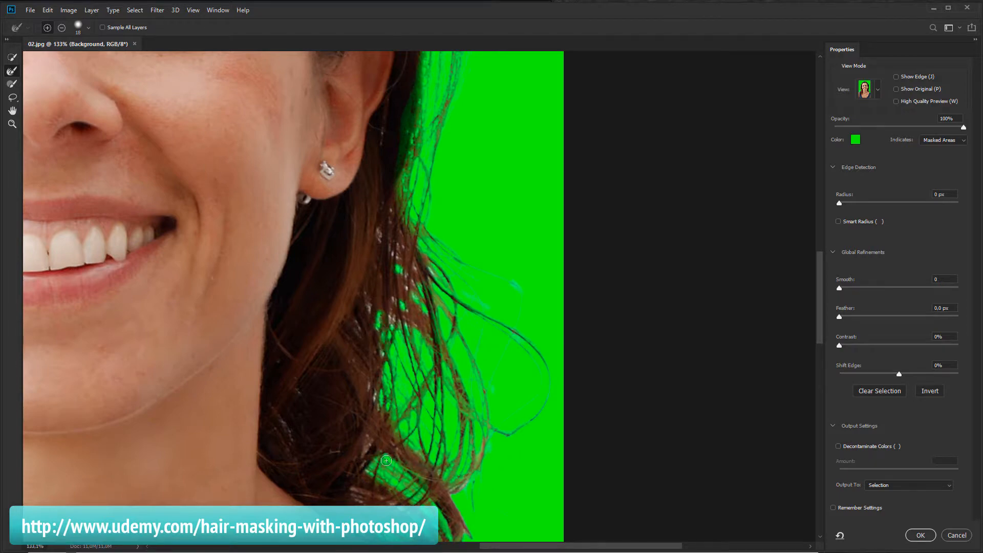
Zoom out to the full portrait and touch up a small spot on the hair's right edge
drag(385, 407, 561, 340)
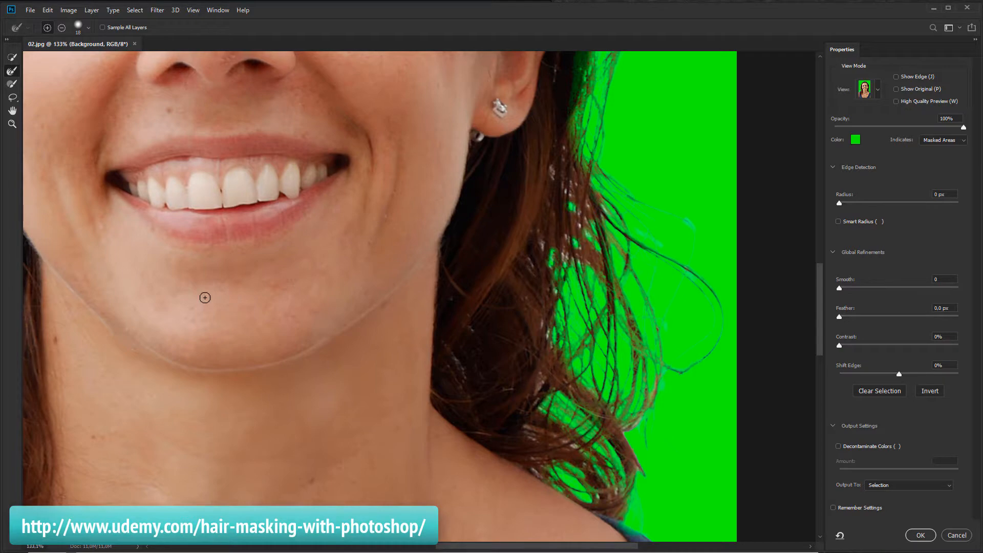
key(ctrl+minus)
key(ctrl+minus)
key(ctrl+minus)
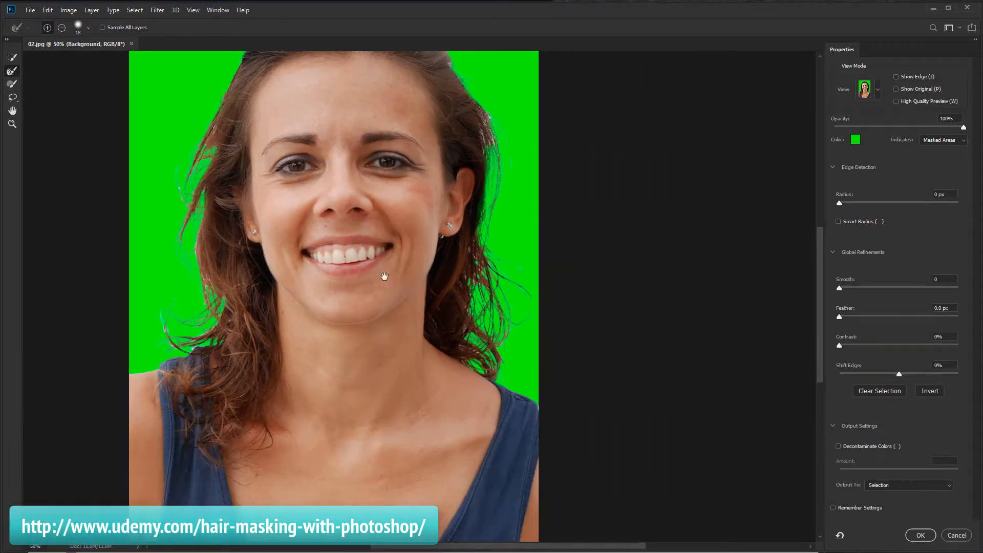
drag(456, 185, 448, 264)
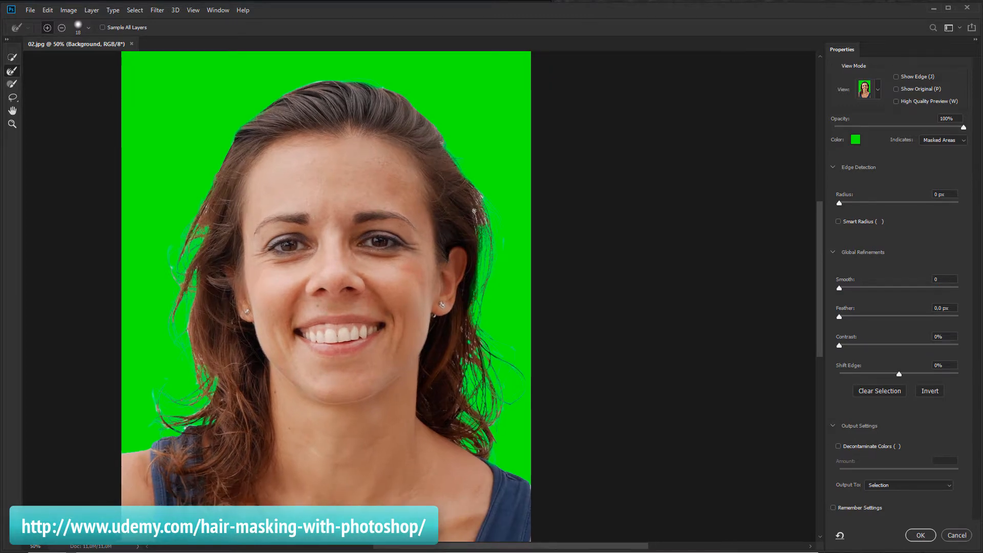
drag(478, 225, 481, 231)
Switch the view mode to Black & White and zoom in on the lower left hair curls
click(876, 90)
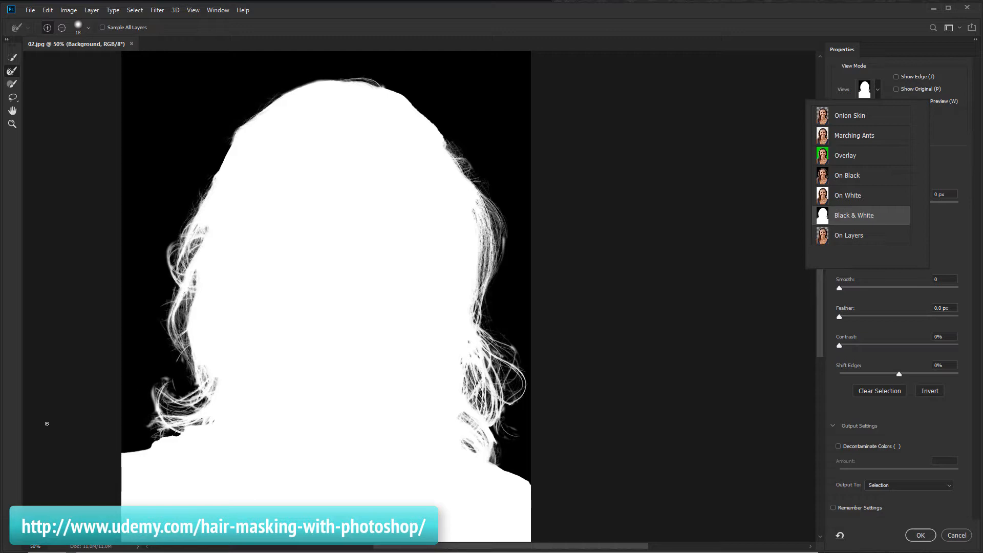
click(14, 126)
click(154, 412)
click(126, 428)
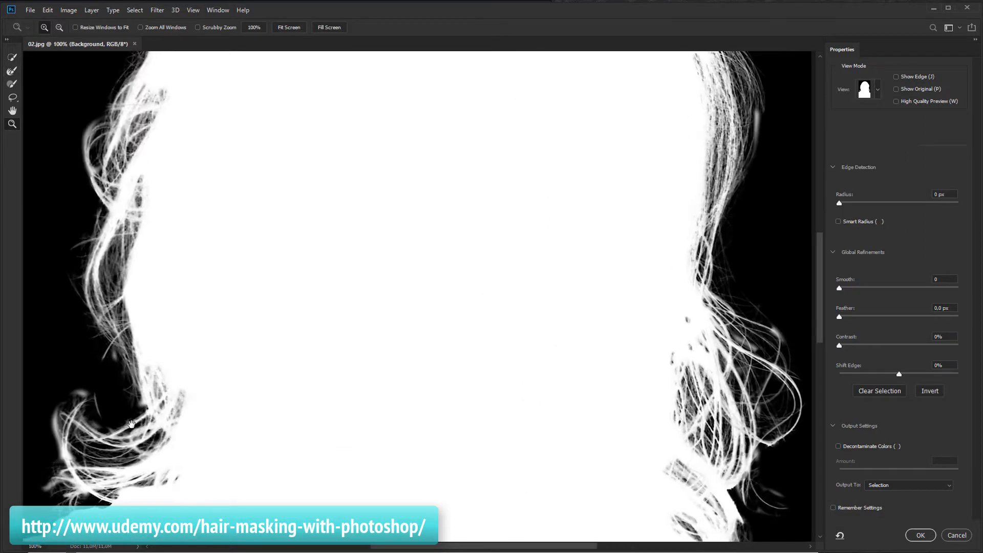
drag(131, 424, 231, 398)
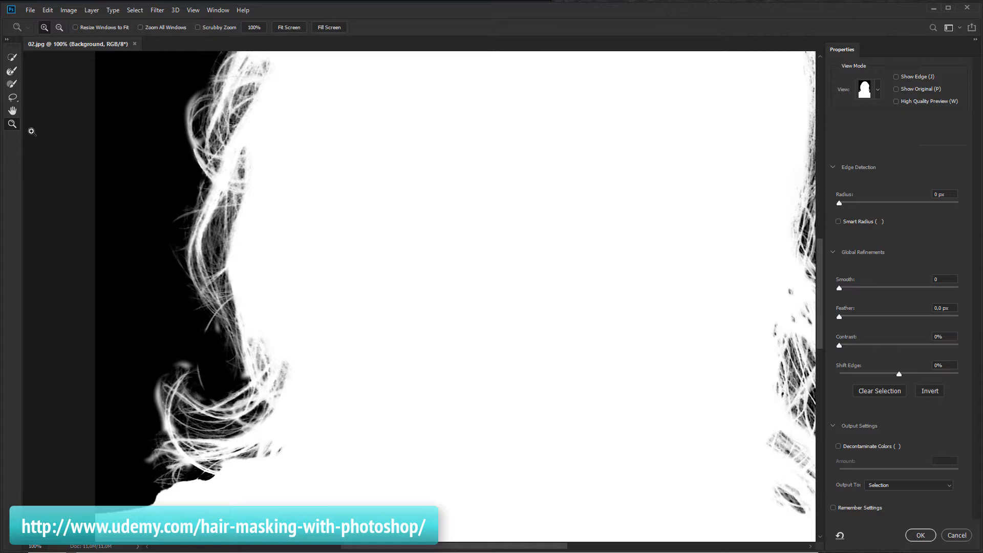
Switch to the Refine Edge Brush Tool with a 12 px size in subtract mode
click(12, 84)
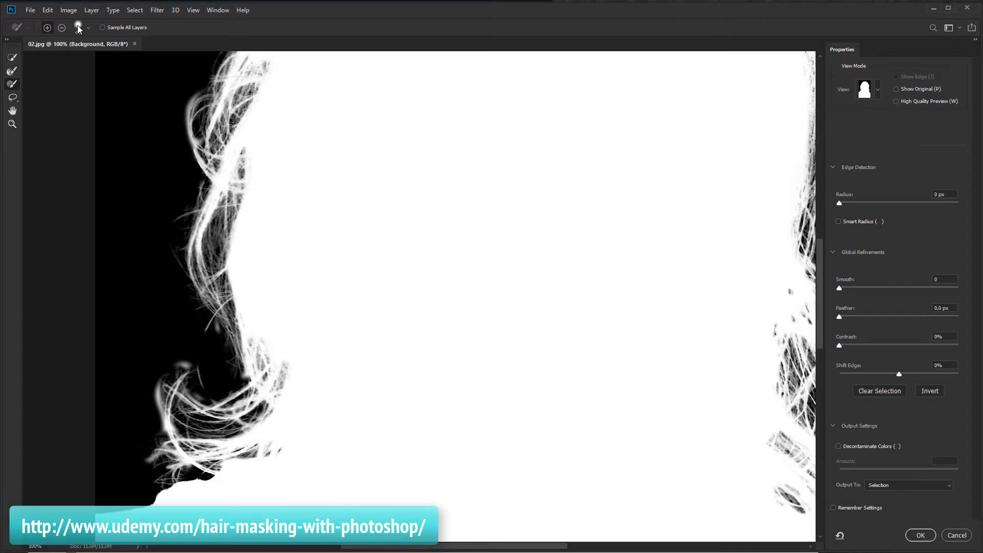
click(79, 27)
drag(46, 57, 37, 57)
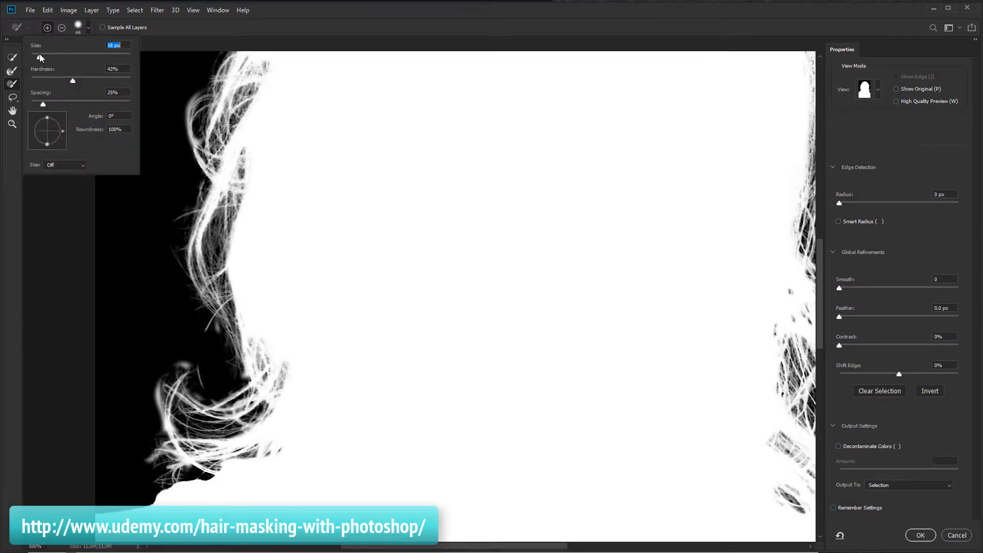
click(61, 27)
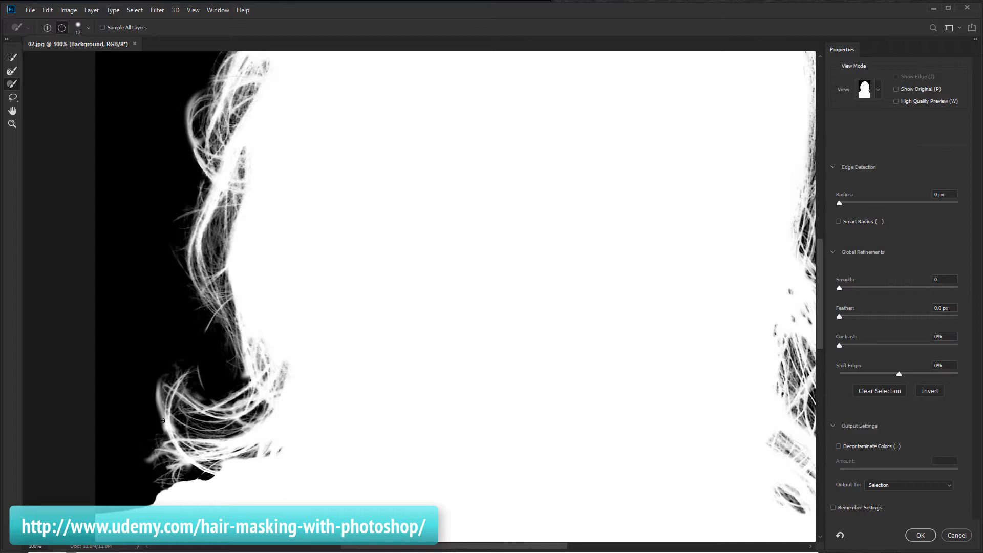
Select the Brush tool again and return the view mode to Black & White over the hair
click(878, 92)
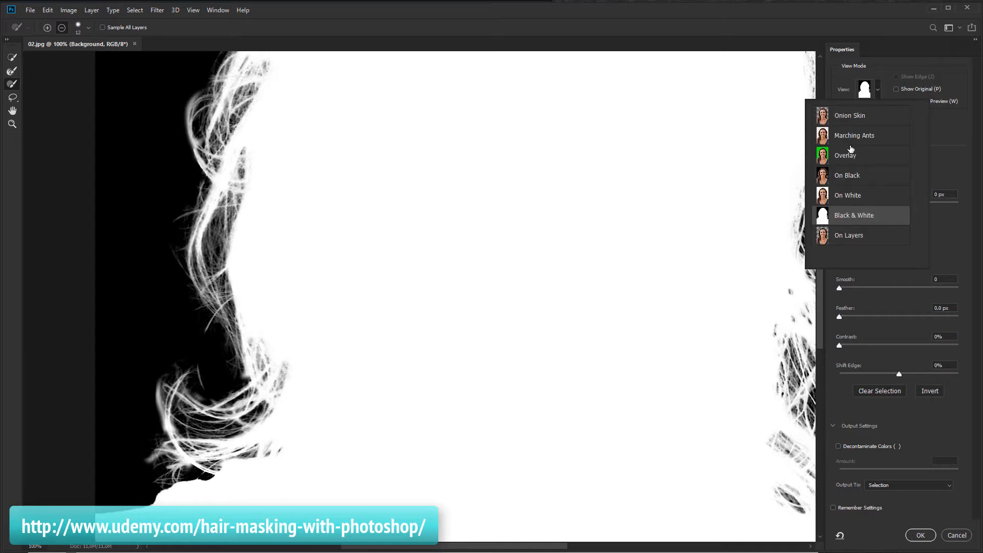
click(848, 156)
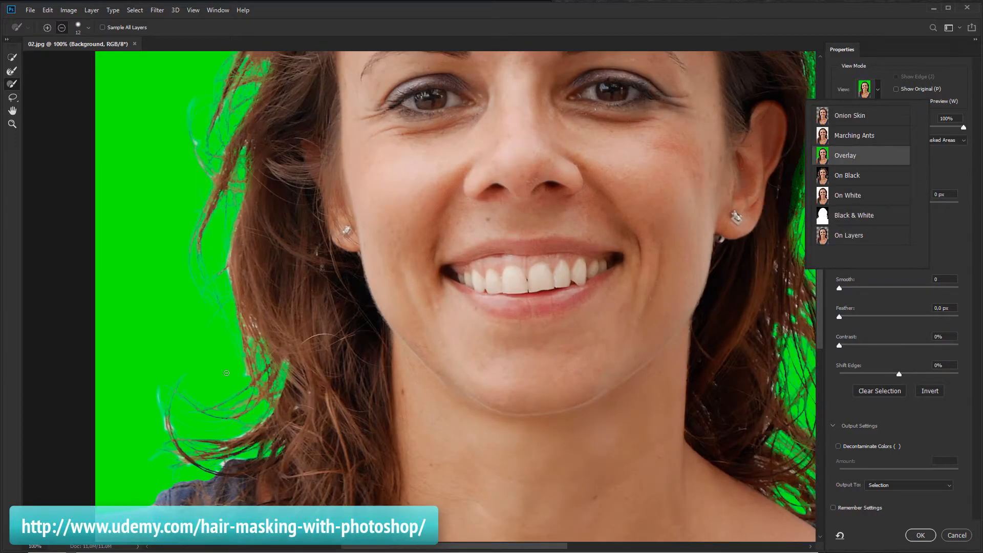
click(12, 75)
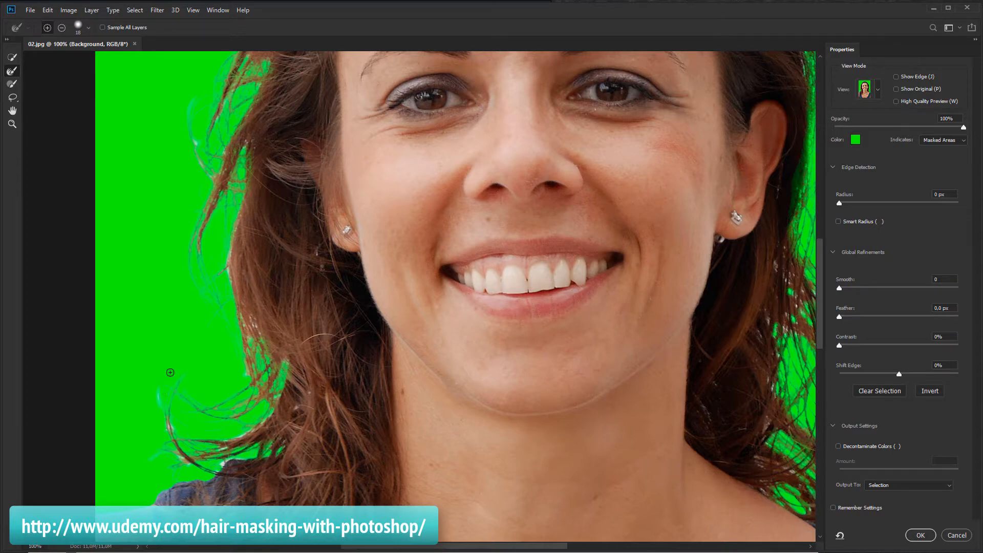
click(876, 90)
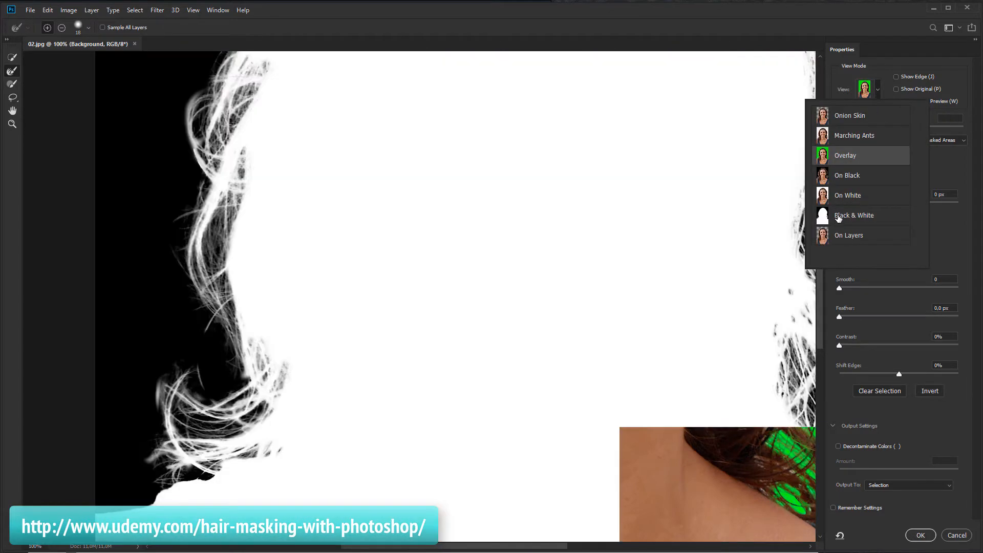
click(840, 217)
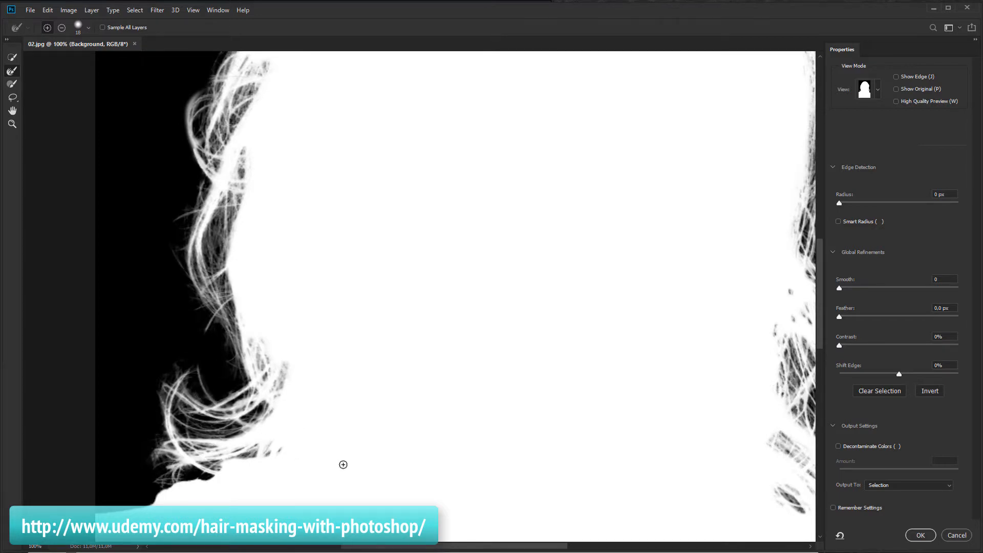
mouse_move(360, 424)
mouse_down()
mouse_move(377, 390)
mouse_move(315, 292)
mouse_up()
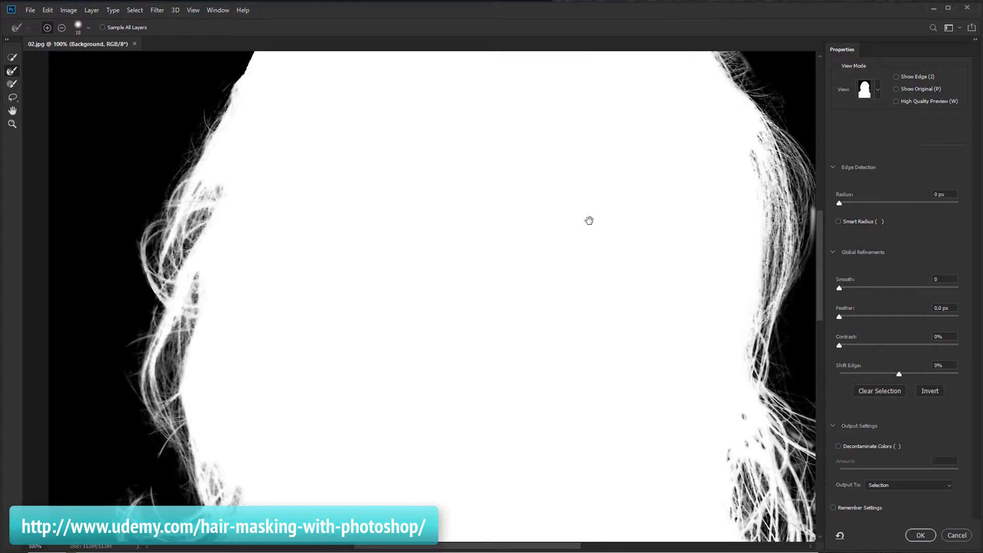
drag(588, 220, 559, 358)
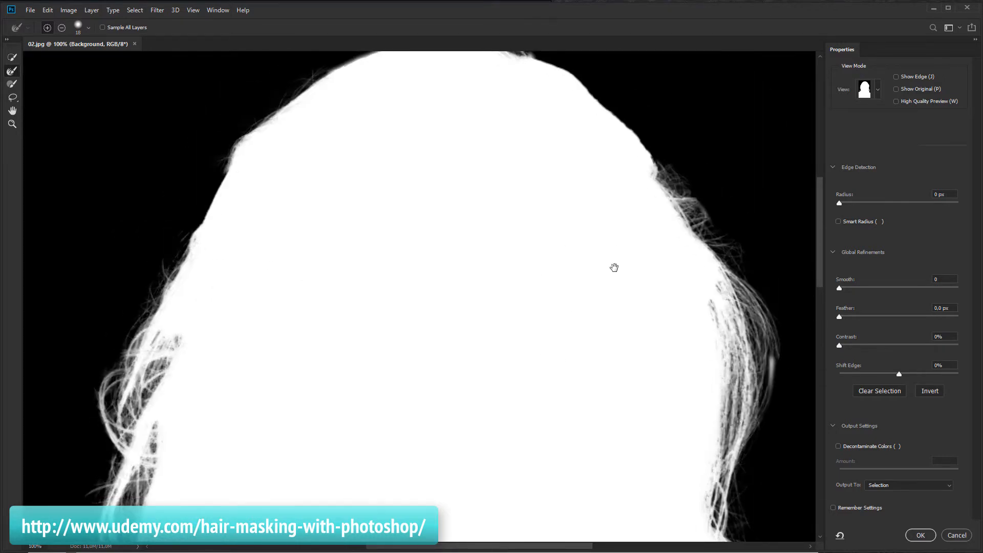
Brush away stray specks along the top and right edge of the hair in the mask view
scroll(589, 240, up, 3)
drag(514, 150, 516, 151)
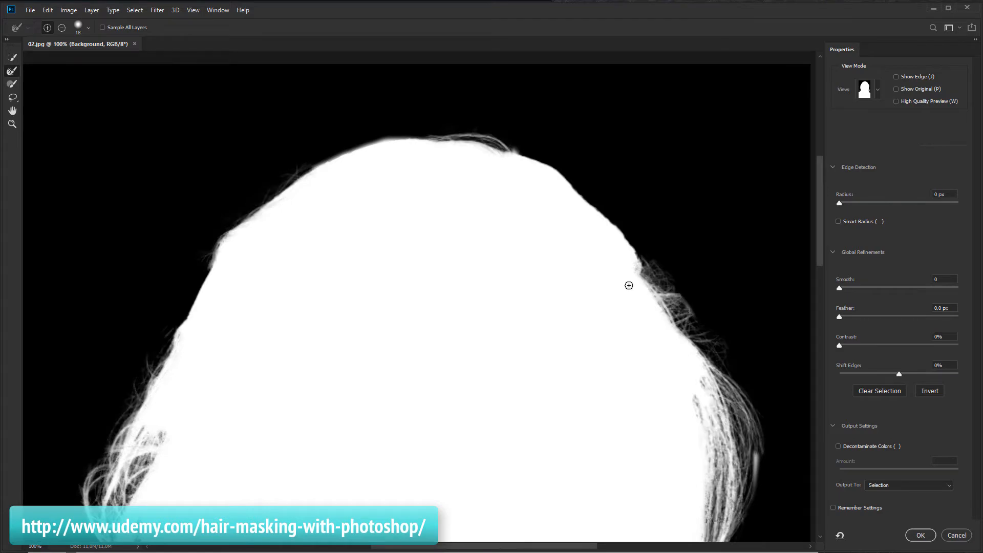
drag(650, 292, 467, 182)
mouse_move(643, 320)
mouse_down()
mouse_move(568, 274)
mouse_move(558, 215)
mouse_move(542, 216)
mouse_up()
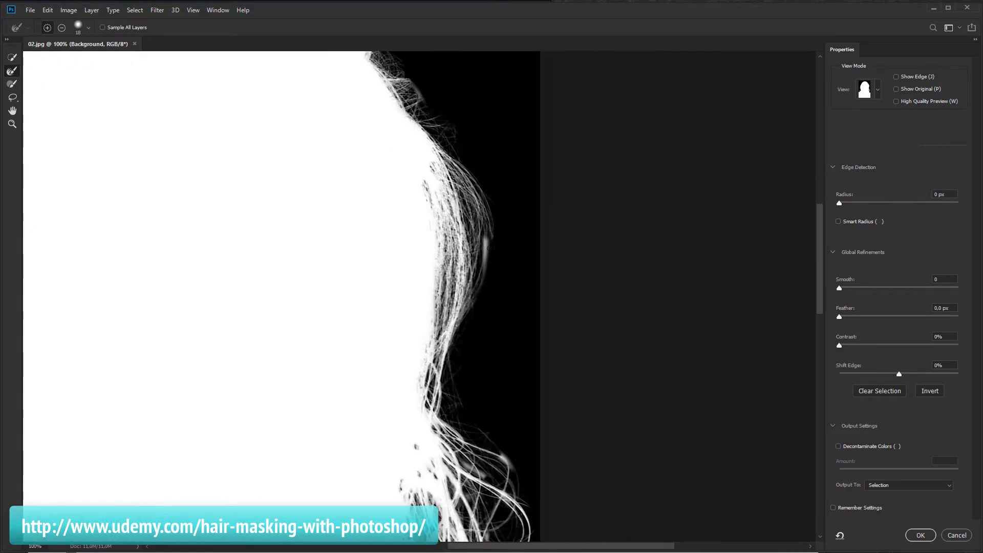
drag(486, 240, 485, 269)
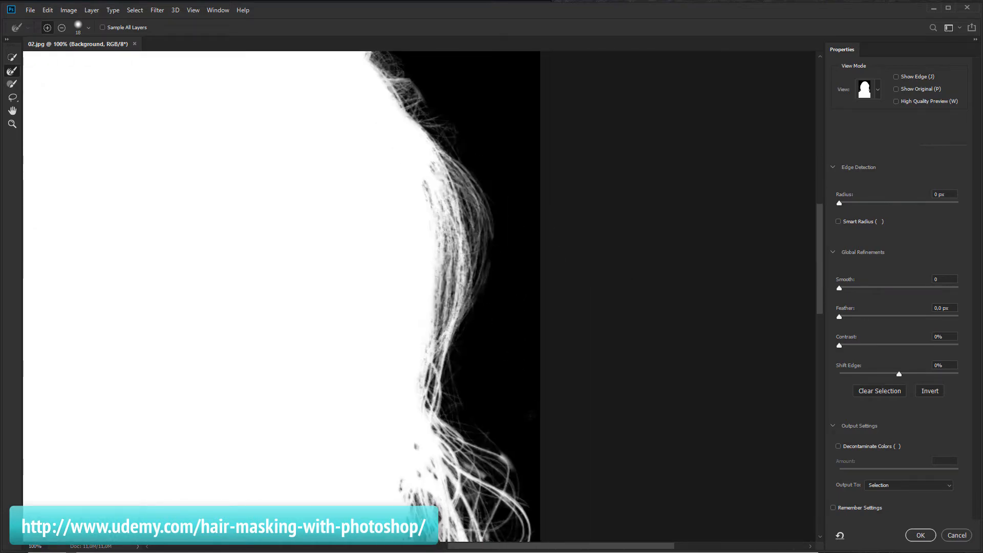
scroll(533, 274, down, 4)
drag(508, 320, 513, 326)
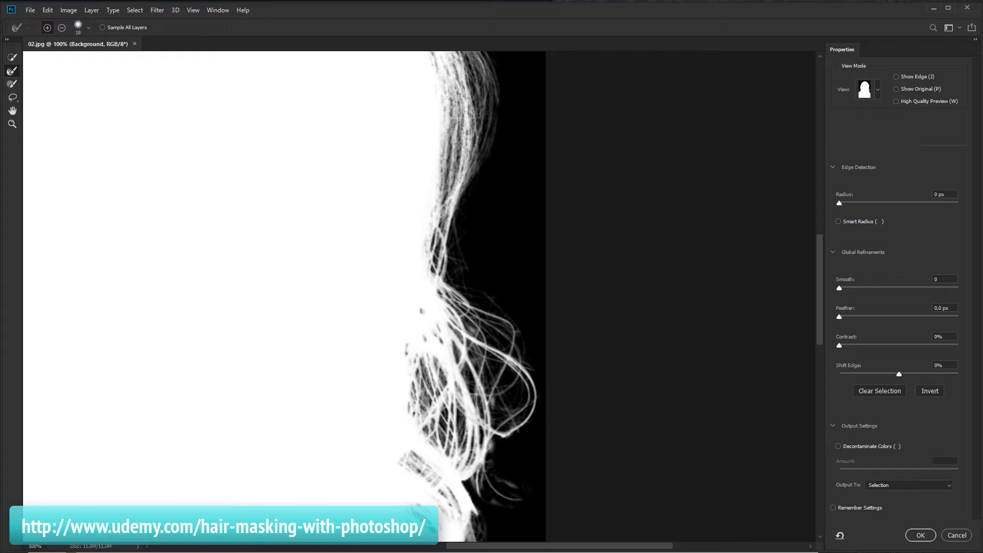
Zoom out to review the whole mask, then zoom back in on the top of the head
drag(561, 408, 603, 351)
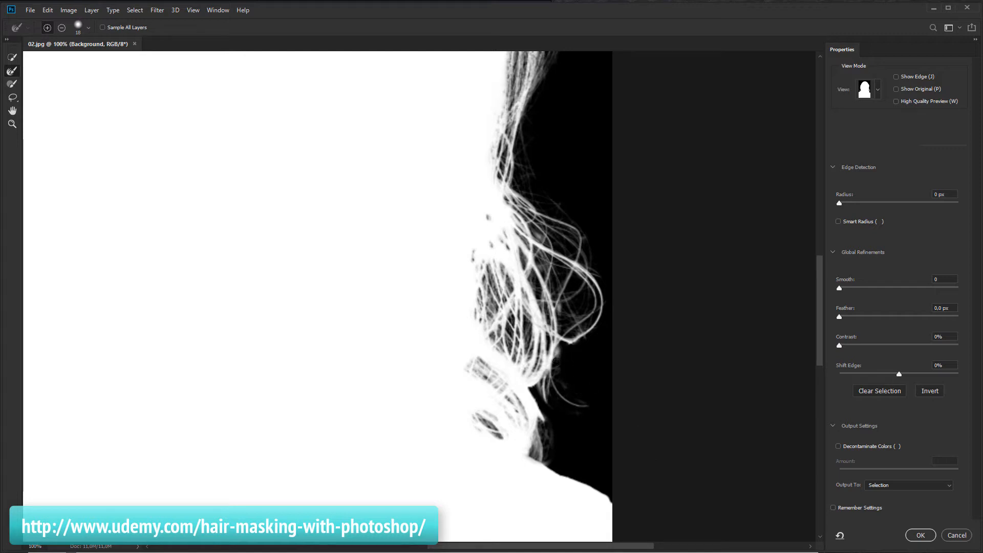
key(ctrl+minus)
key(ctrl+minus)
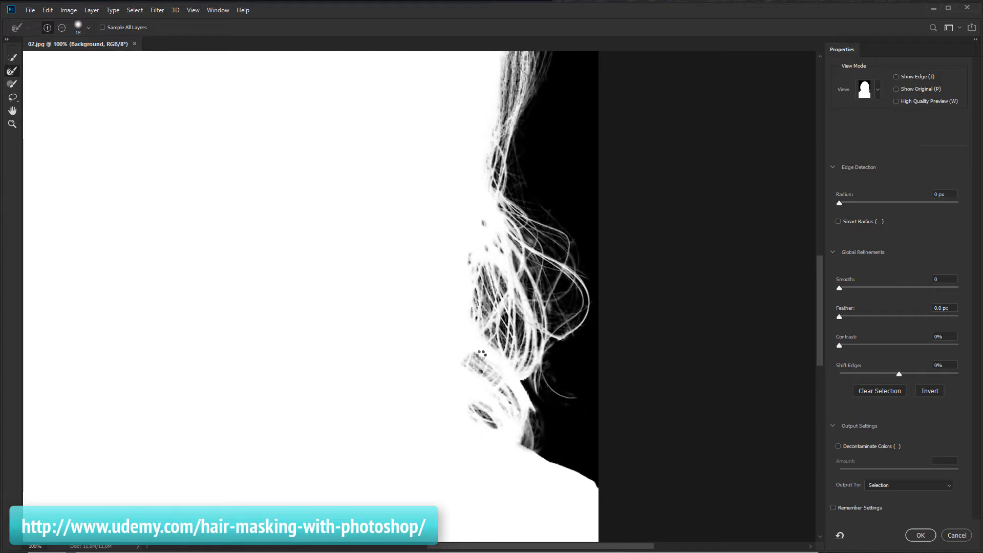
key(ctrl+minus)
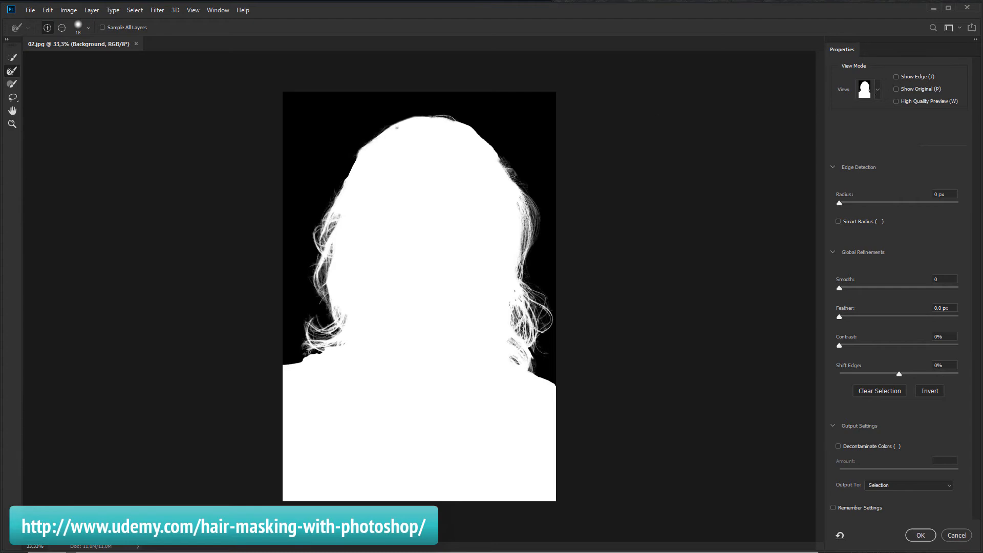
key(ctrl+plus)
key(ctrl+plus)
scroll(476, 205, up, 2)
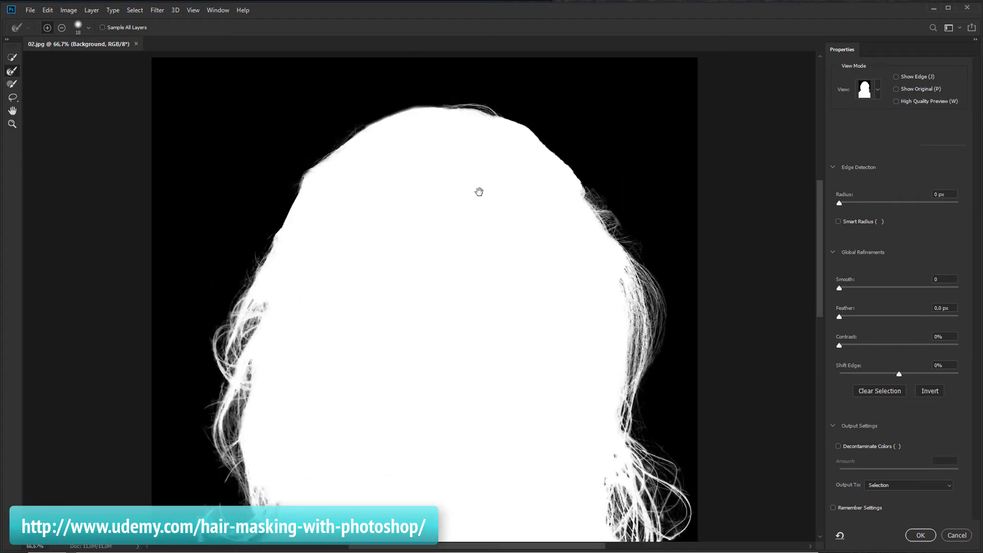
key(ctrl+plus)
scroll(516, 279, up, 3)
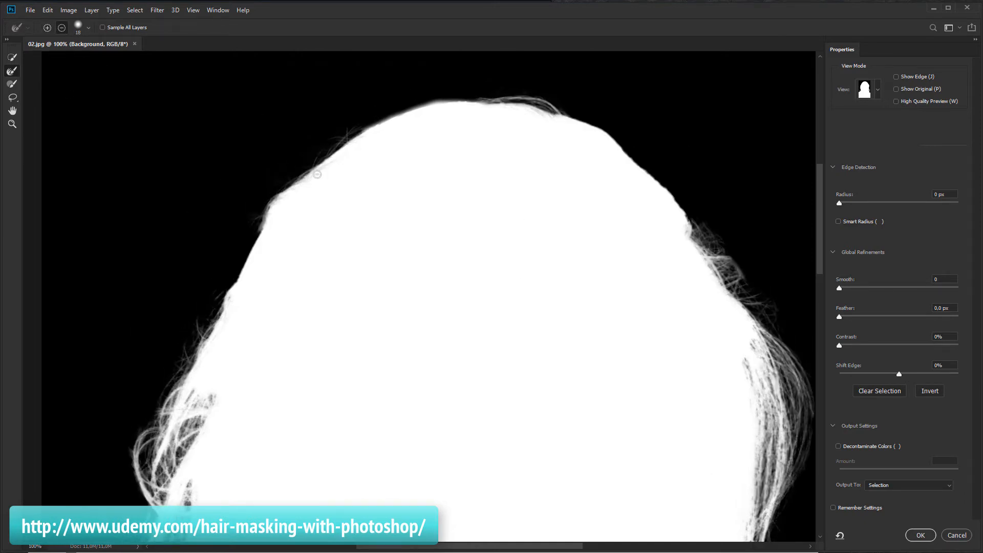
Brush along the upper left hair edge and switch the view mode to Overlay
drag(350, 164, 326, 166)
click(876, 95)
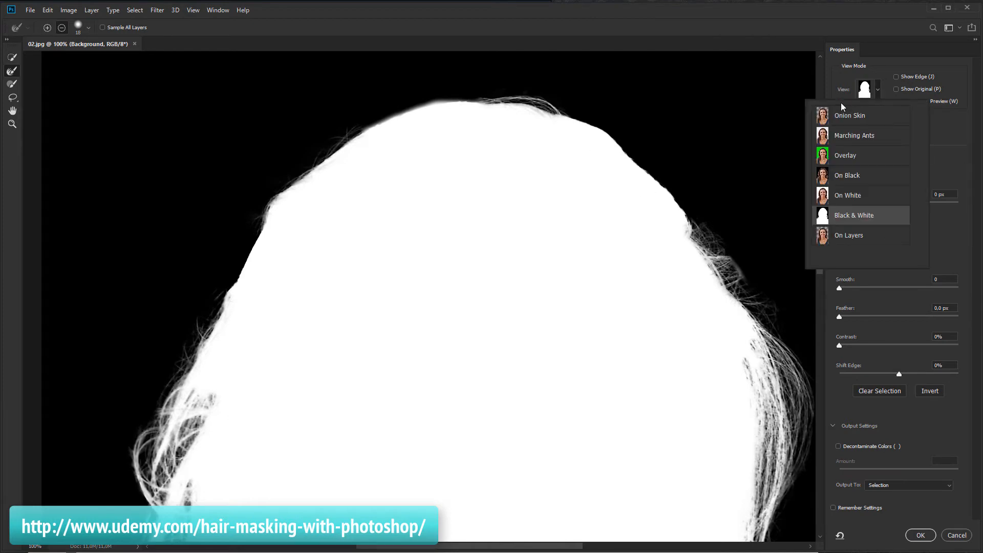
key(v)
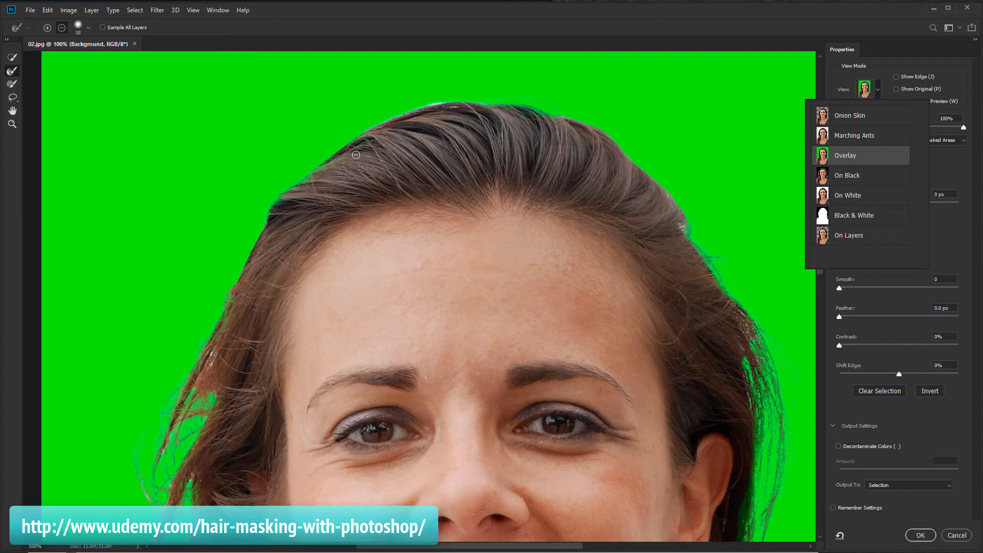
drag(326, 186, 314, 192)
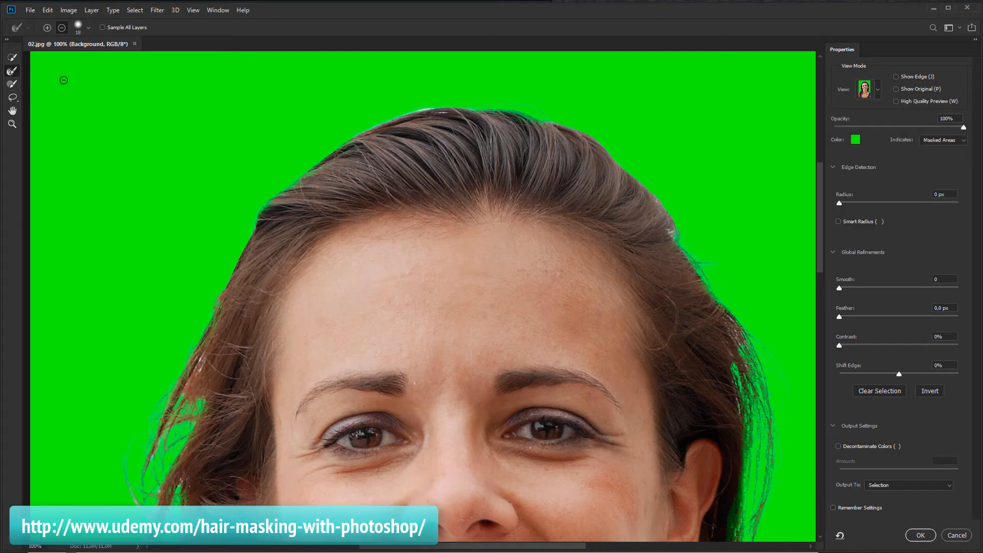
With the Brush tool in subtract mode, clean the green fringe along the top edge of the hair
click(12, 85)
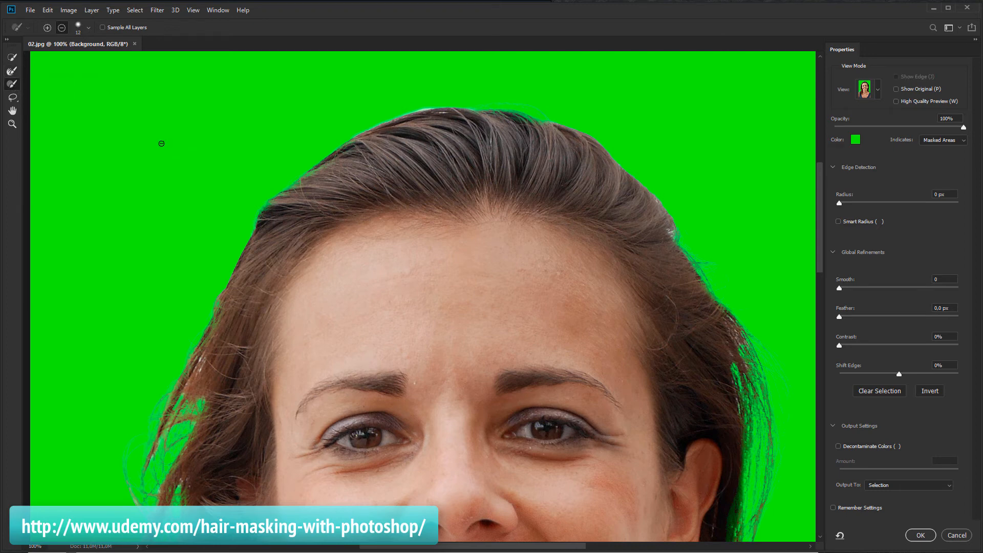
scroll(302, 176, up, 3)
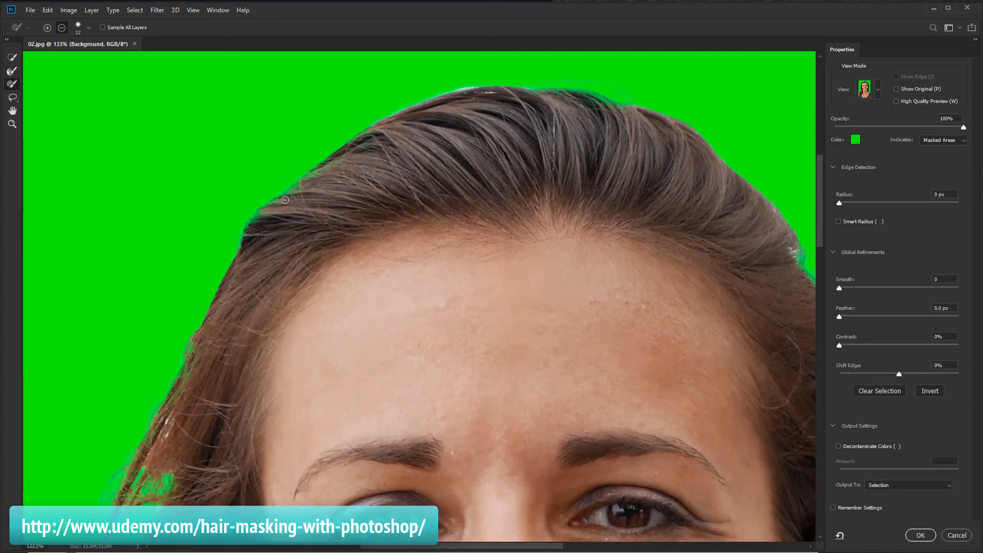
drag(289, 196, 298, 189)
key(ctrl+z)
drag(295, 188, 362, 140)
drag(265, 211, 282, 199)
drag(496, 174, 376, 203)
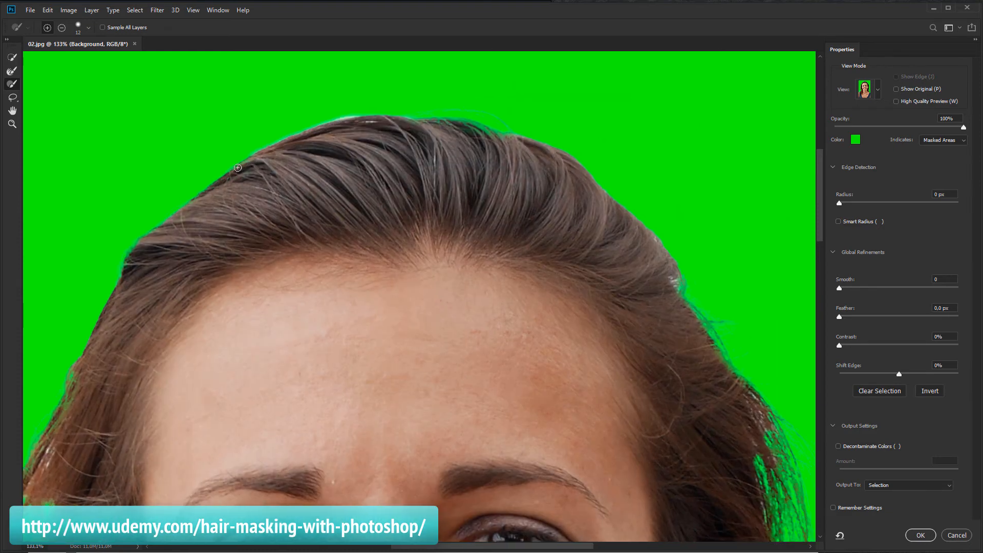
drag(478, 129, 441, 129)
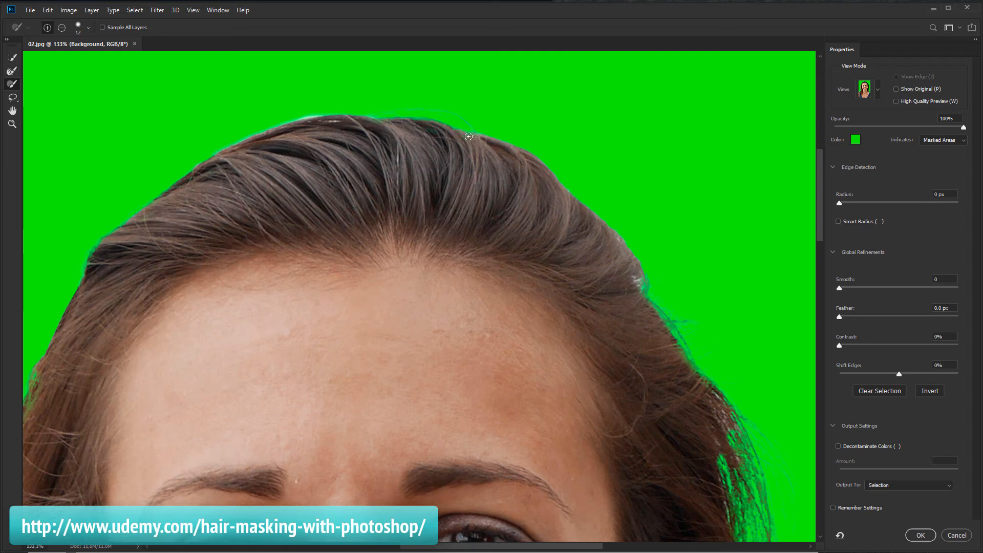
Set the output to Layer Mask and apply the Select and Mask result
scroll(473, 205, down, 5)
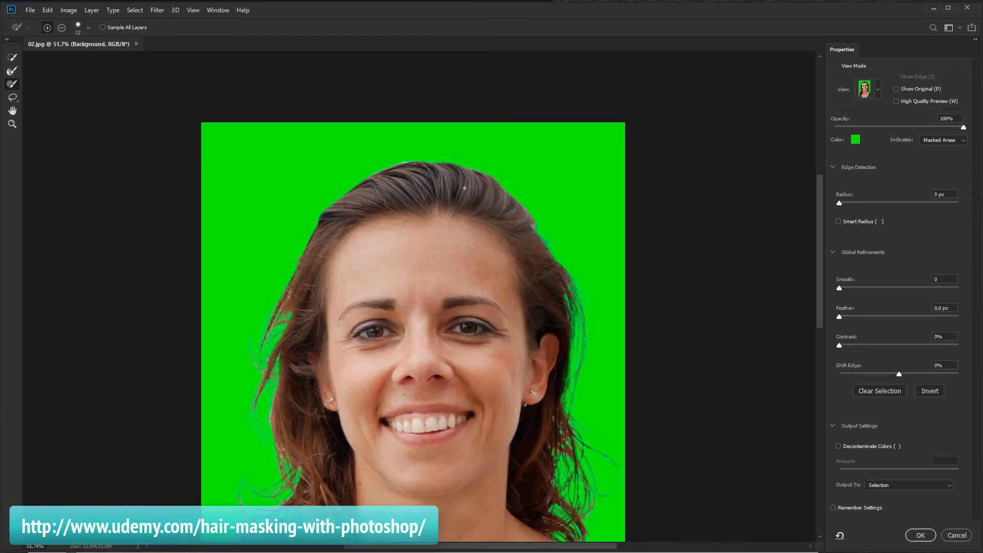
scroll(465, 188, down, 1)
drag(533, 314, 467, 211)
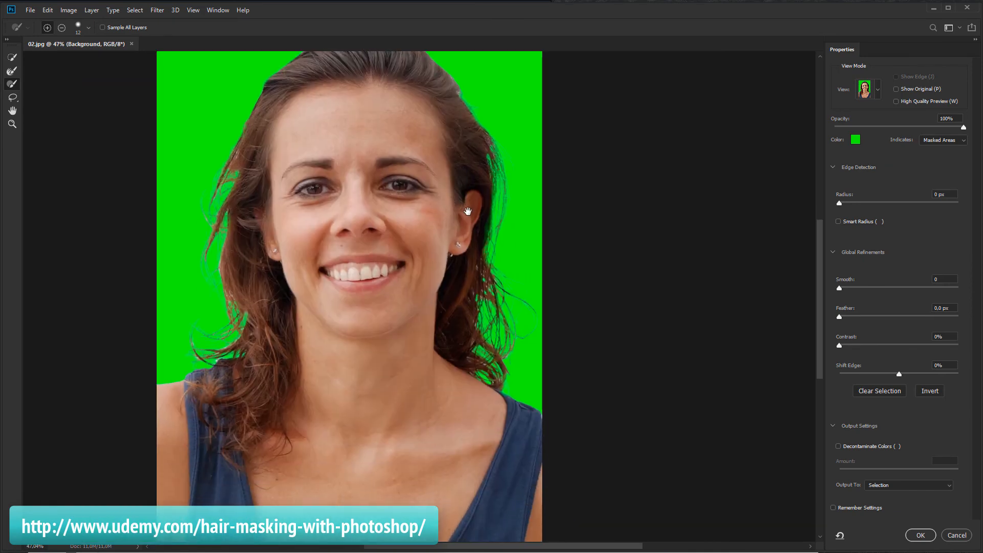
click(890, 489)
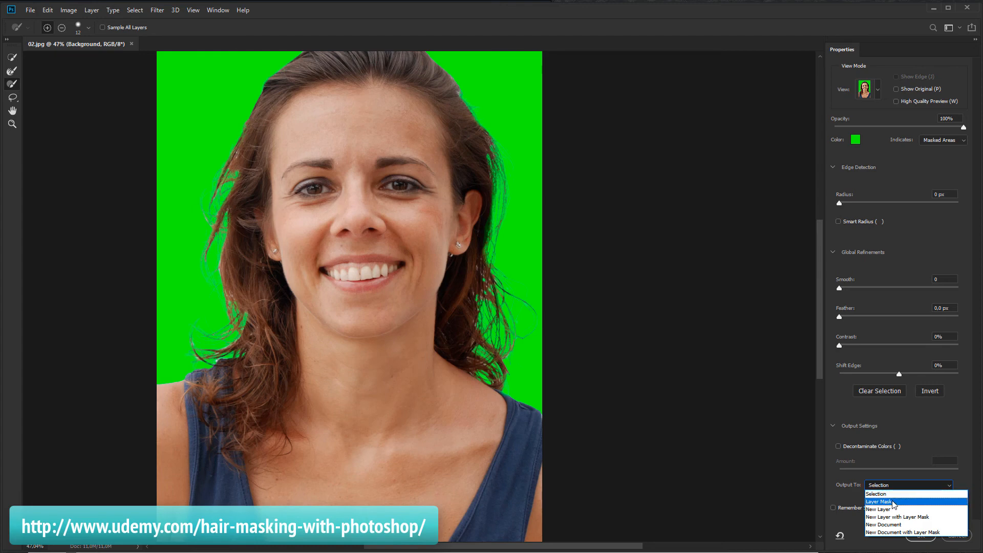
click(893, 503)
click(926, 539)
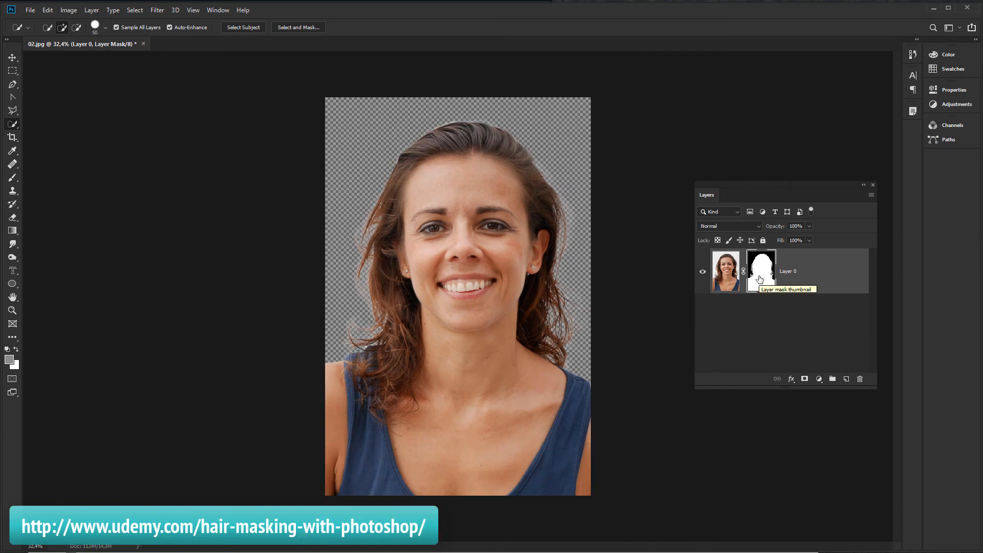
View the layer mask on its own, then return to the layer's image thumbnail
alt+click(759, 279)
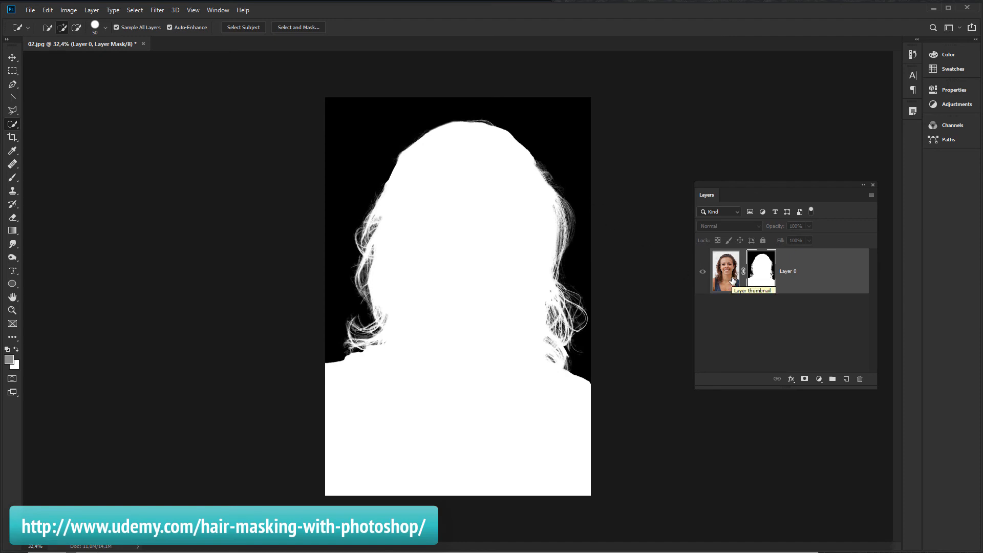
click(732, 280)
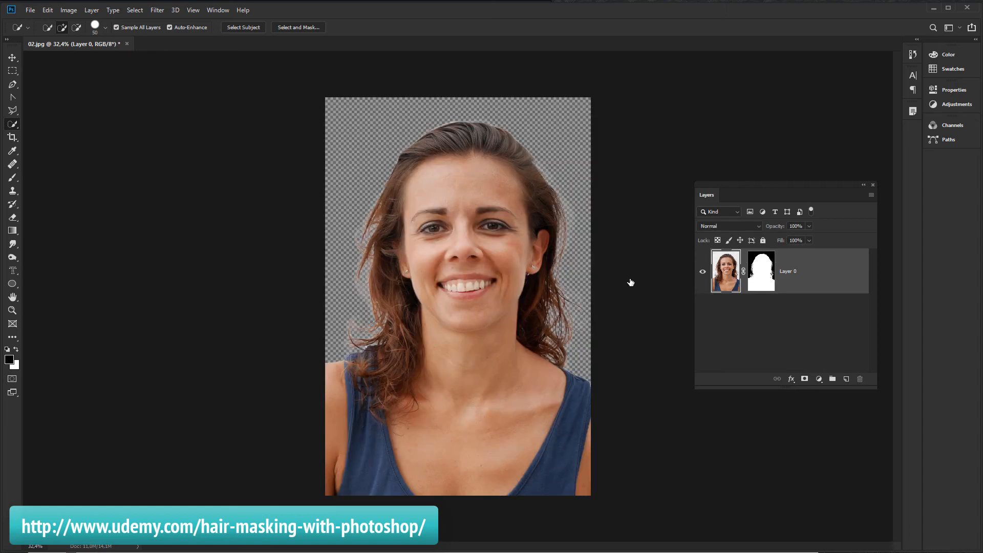